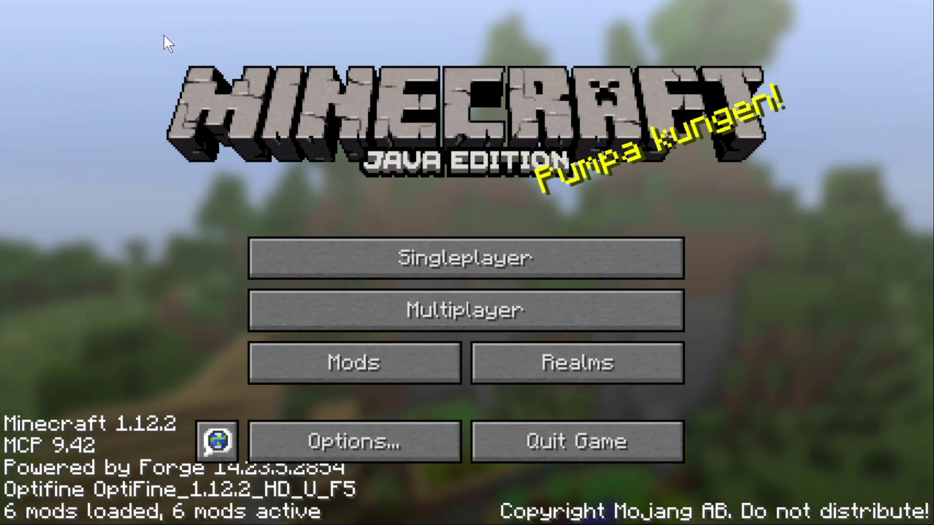
Show the system media overlay and the open File Explorer windows over the borderless Minecraft title screen, and dismiss them
key(XF86AudioPlay)
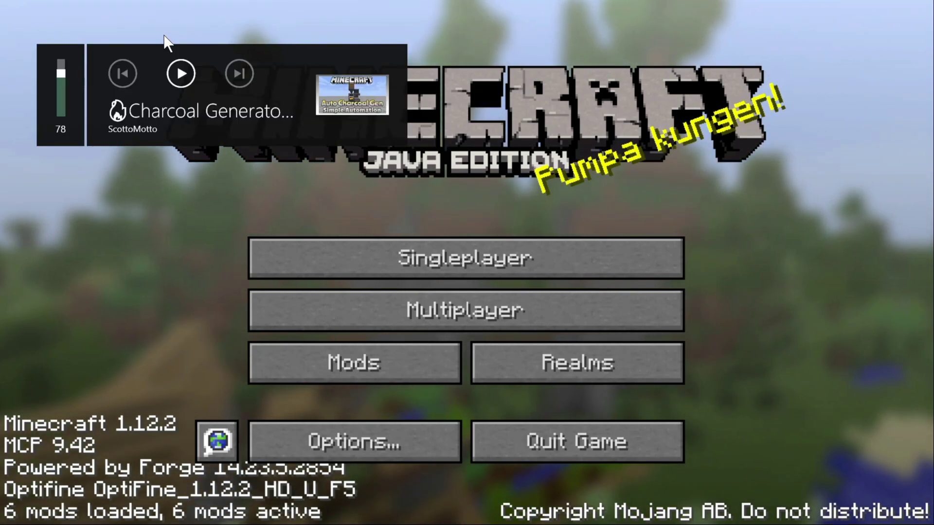
key(XF86AudioLowerVolume)
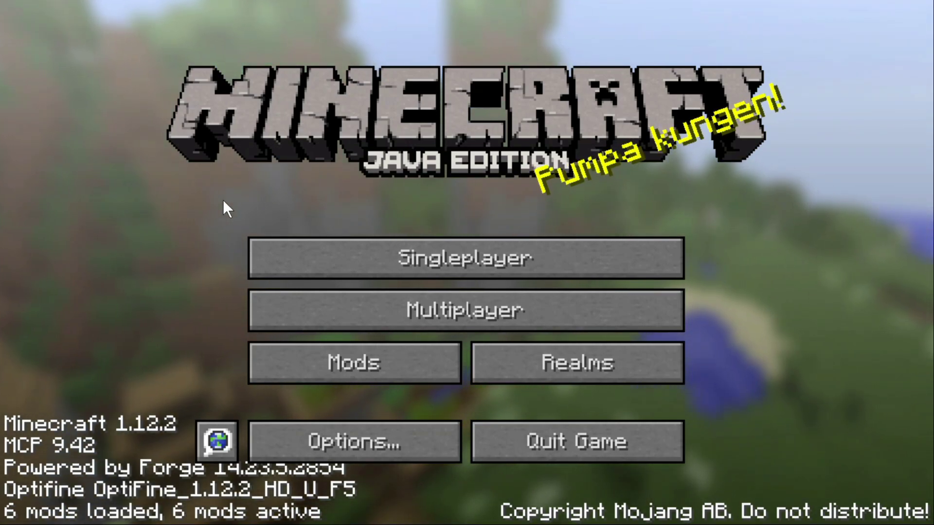
key(super)
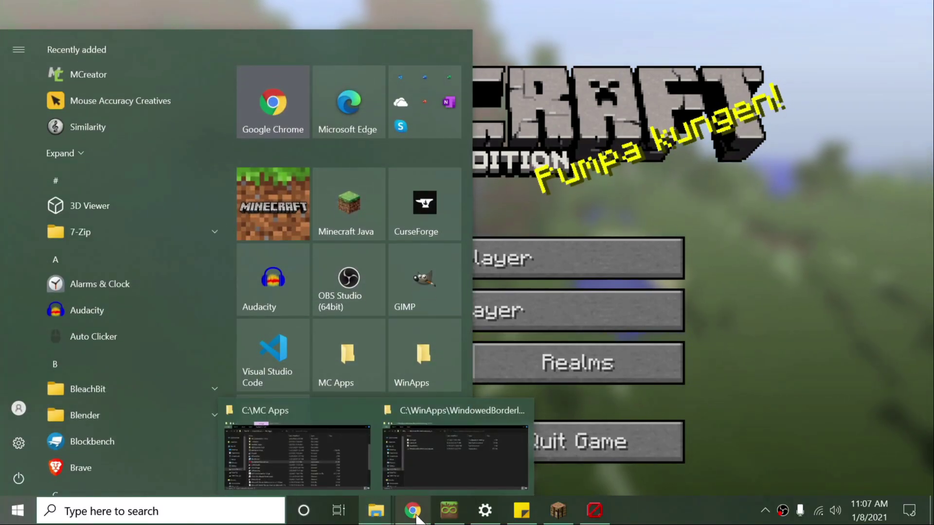
click(436, 479)
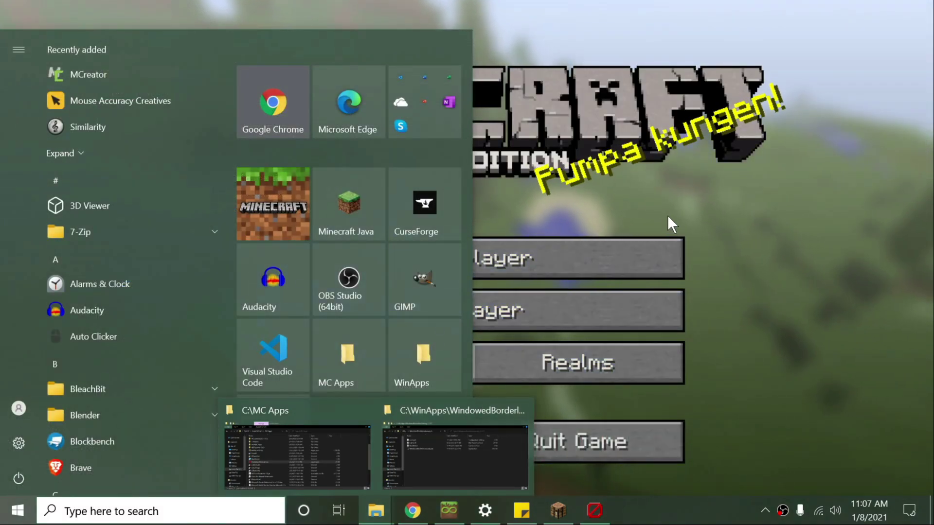
click(722, 217)
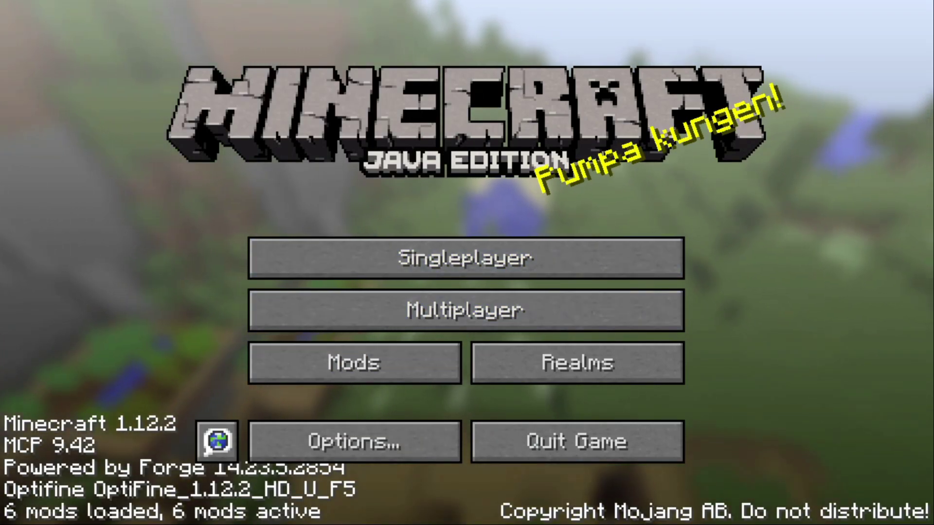
Try to bring the sticky note up over the Minecraft title screen
key(super)
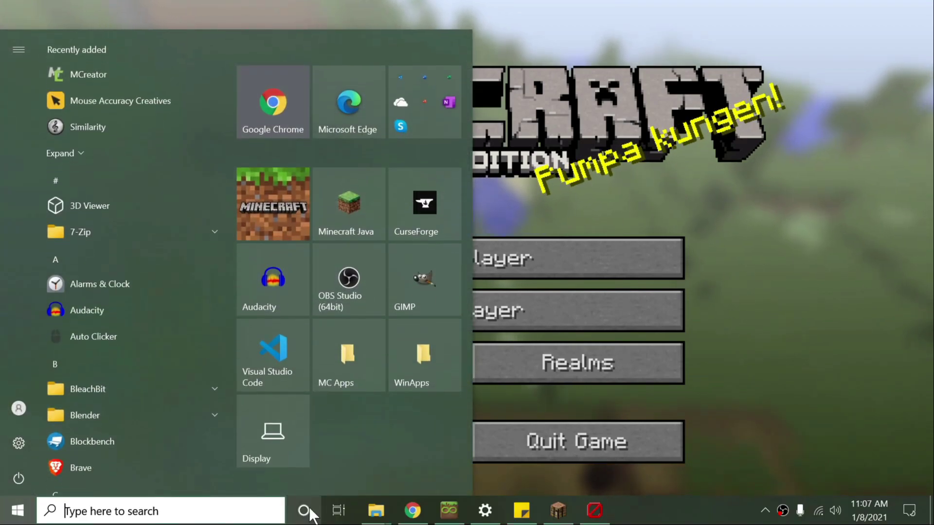
click(522, 511)
click(679, 360)
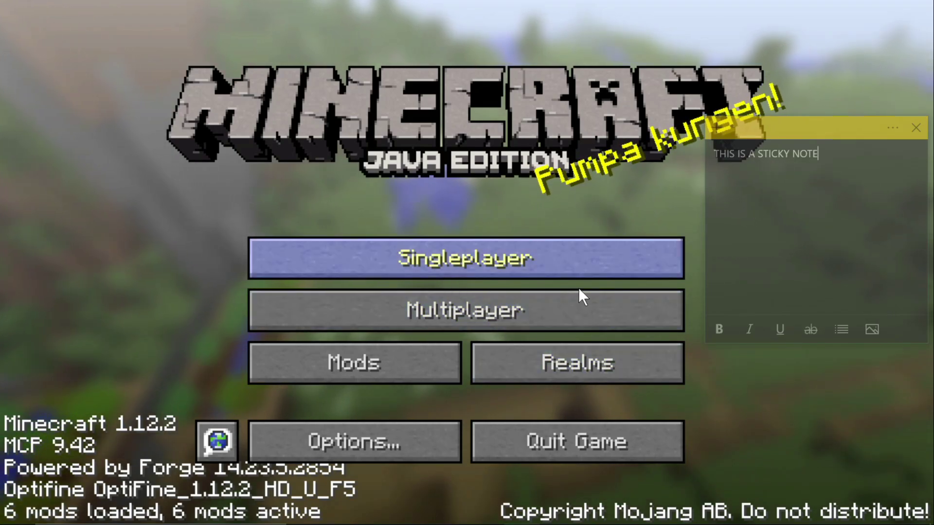
Load the singleplayer world named New World
click(608, 256)
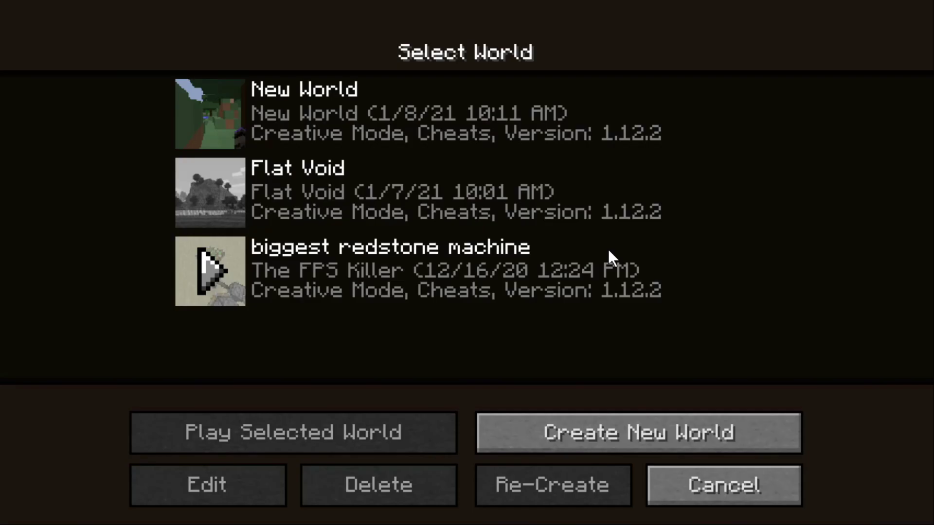
double_click(342, 103)
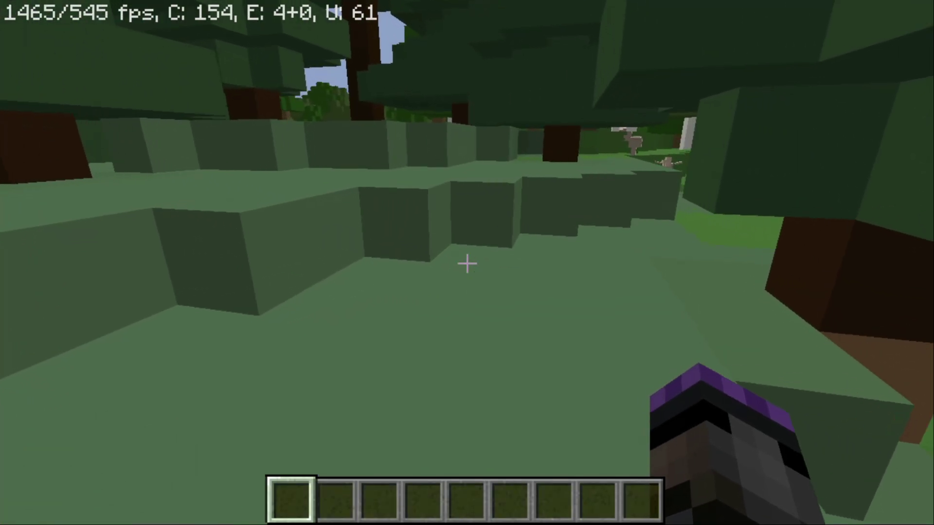
Bring the sticky note up over the running Minecraft world and resume the game with the note on top
key(super)
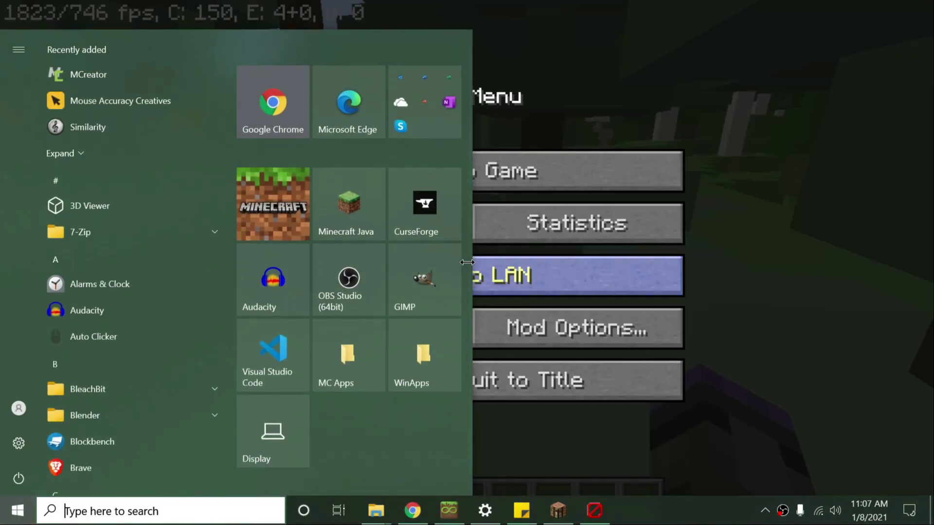
click(522, 506)
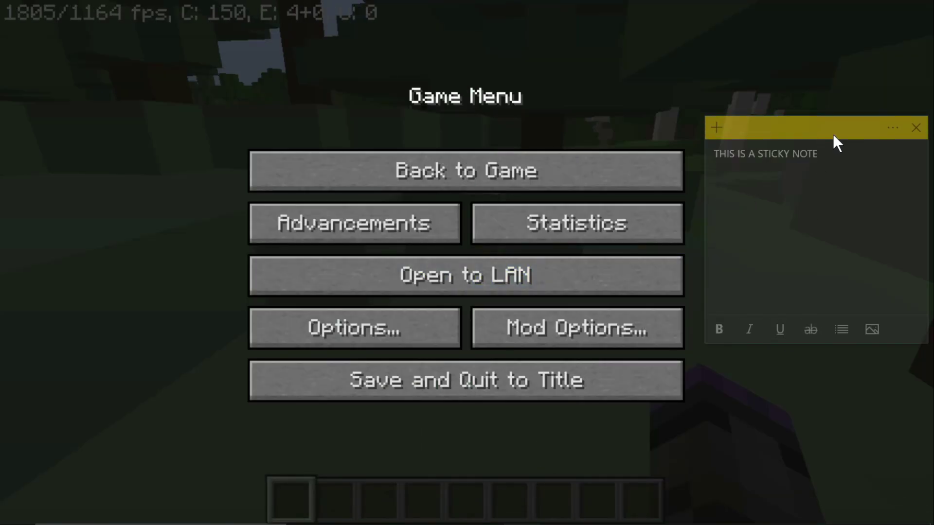
mouse_move(806, 116)
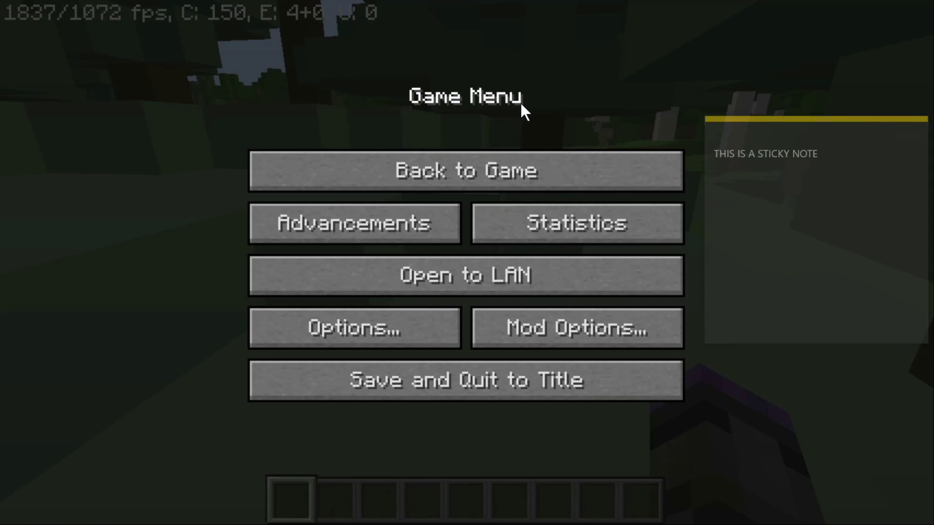
click(332, 176)
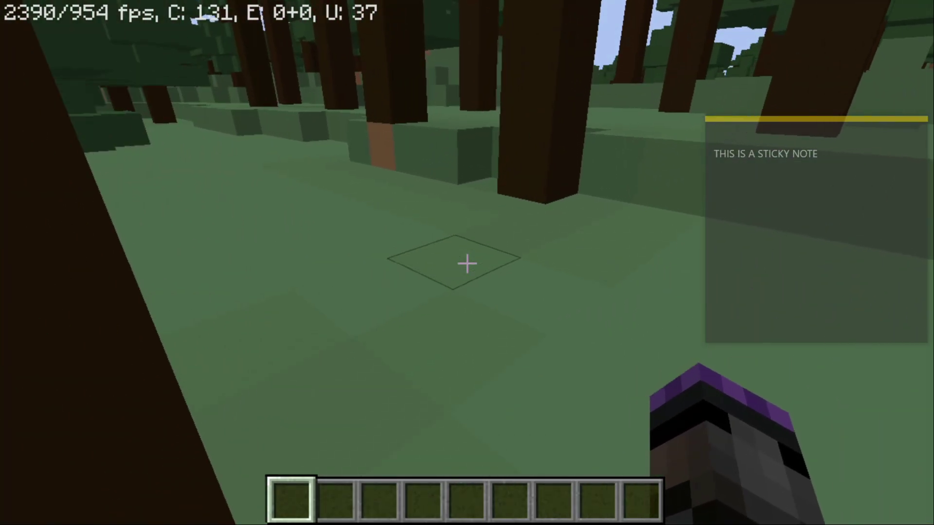
Pause the game and switch to Chrome, showing the YouTube video about the Charcoal Generator
key(Escape)
key(super)
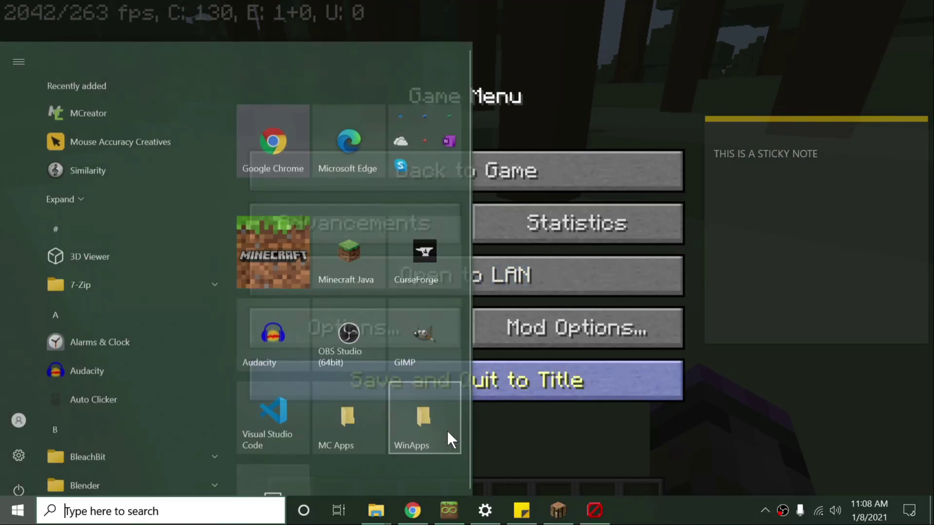
click(412, 517)
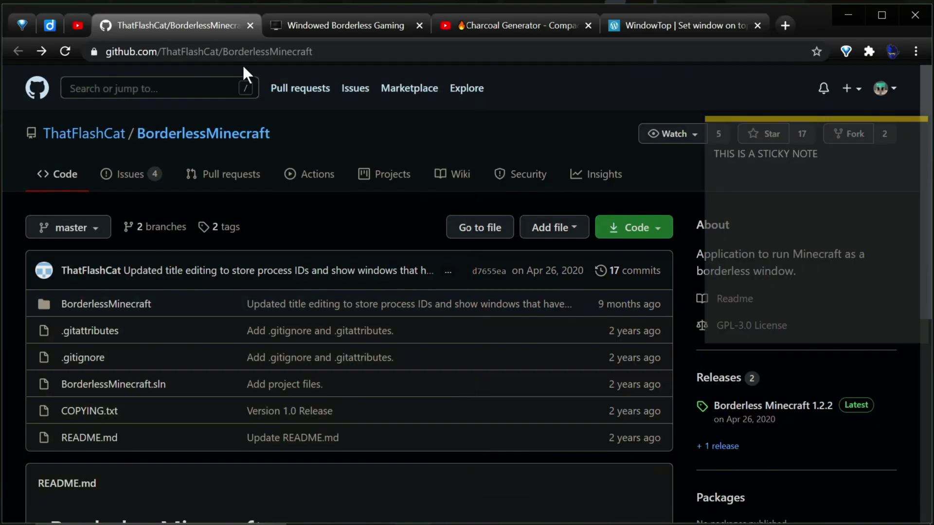
click(488, 23)
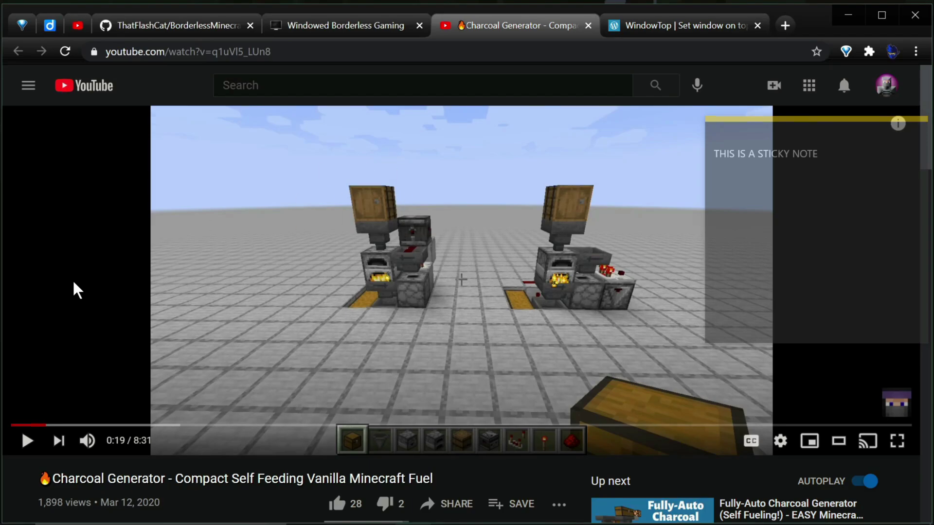
right_click(85, 267)
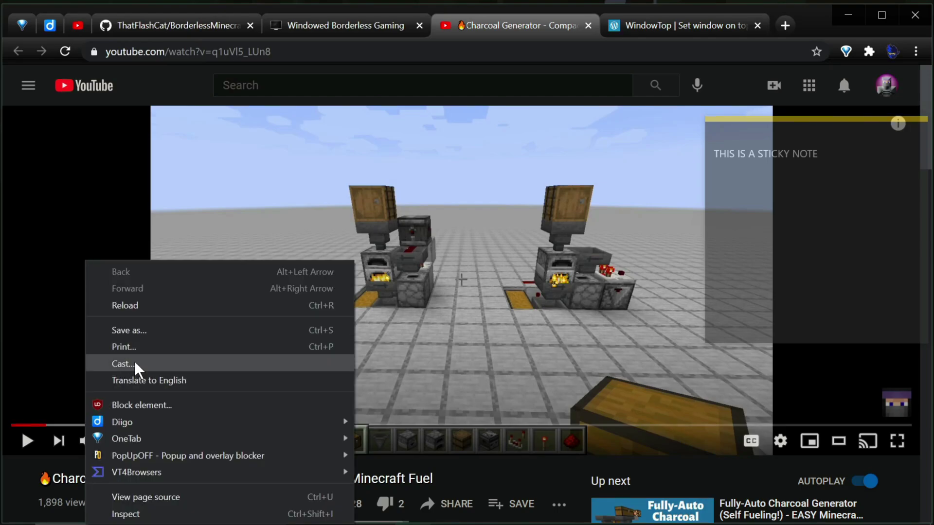
click(101, 219)
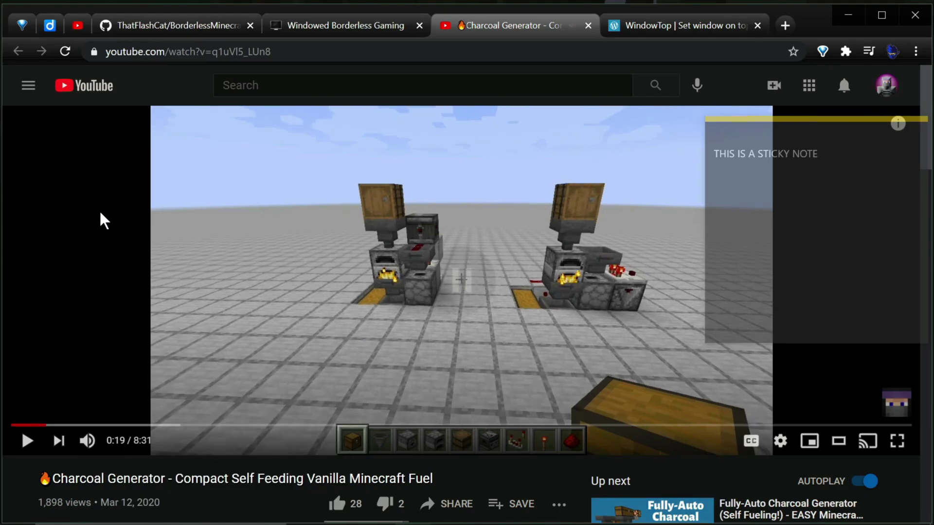
right_click(100, 213)
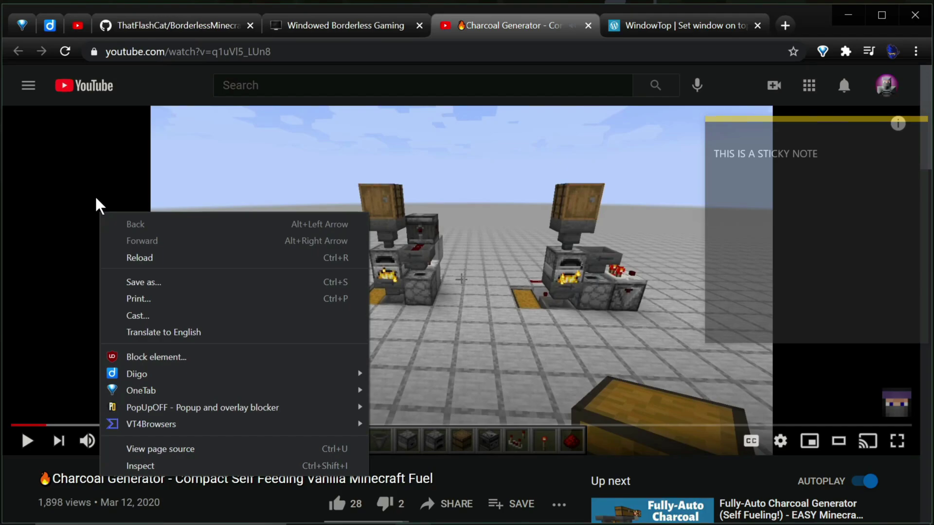
click(95, 194)
right_click(96, 198)
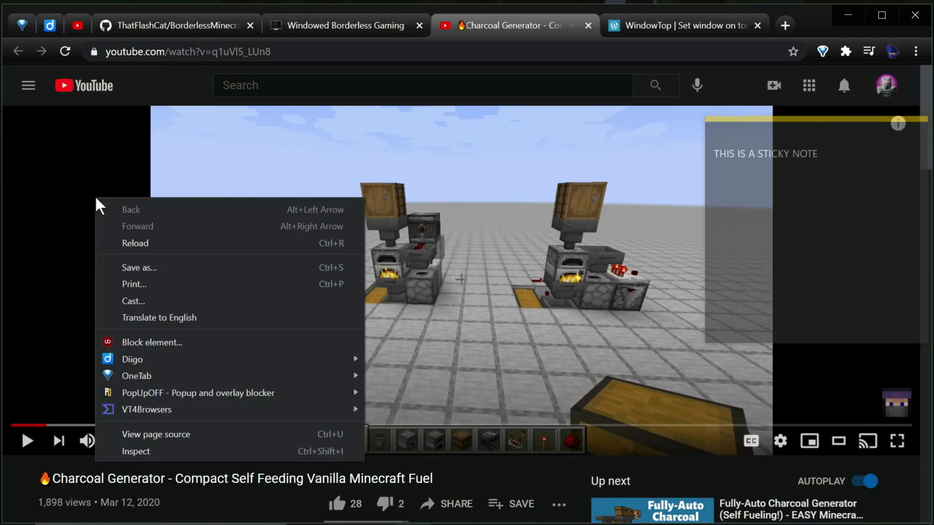
click(85, 173)
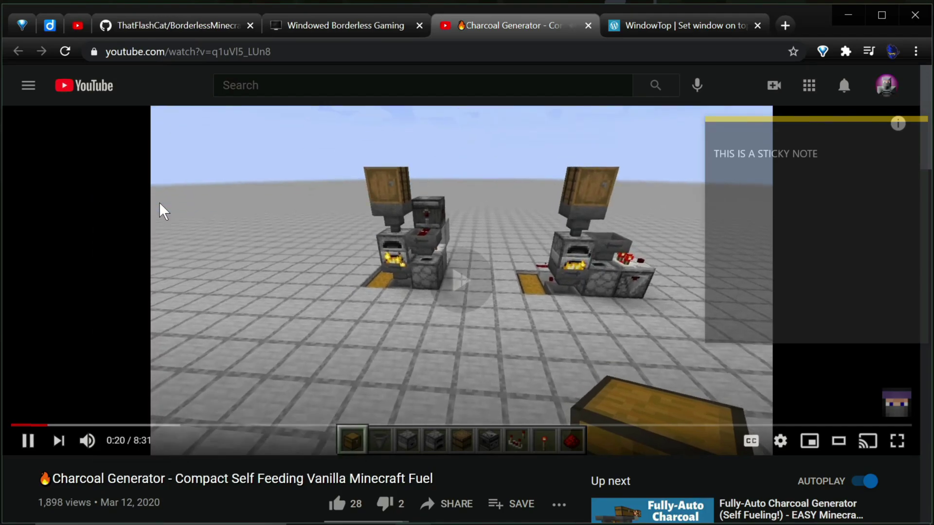
Put the Charcoal Generator video into picture-in-picture and minimize Chrome to return to Minecraft
right_click(184, 237)
right_click(184, 237)
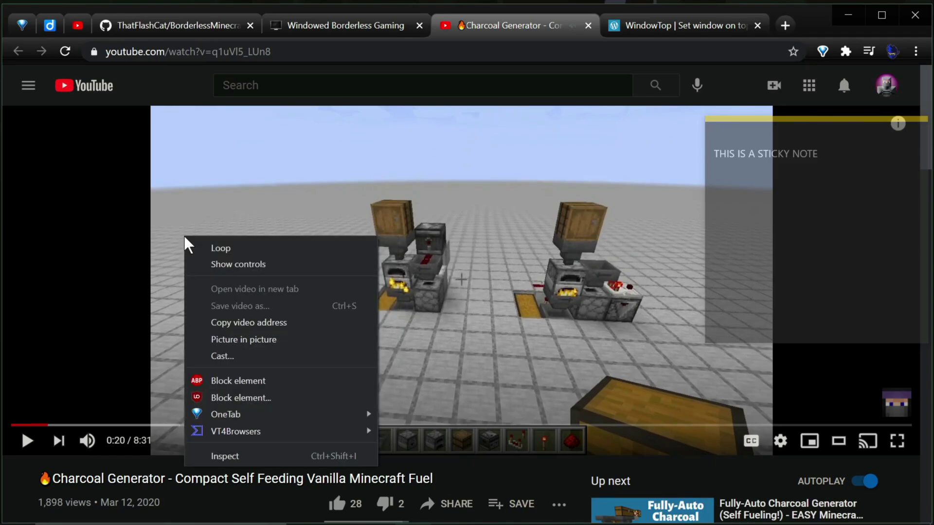
click(257, 340)
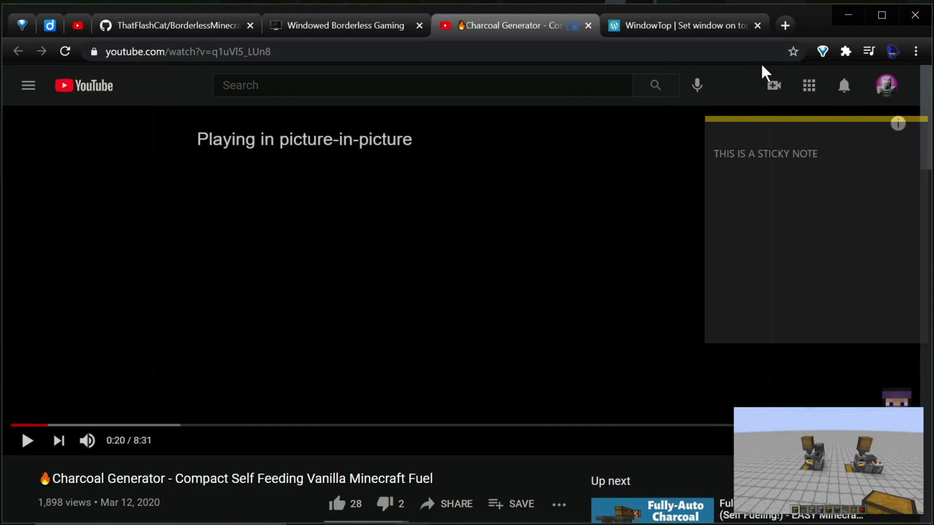
click(847, 16)
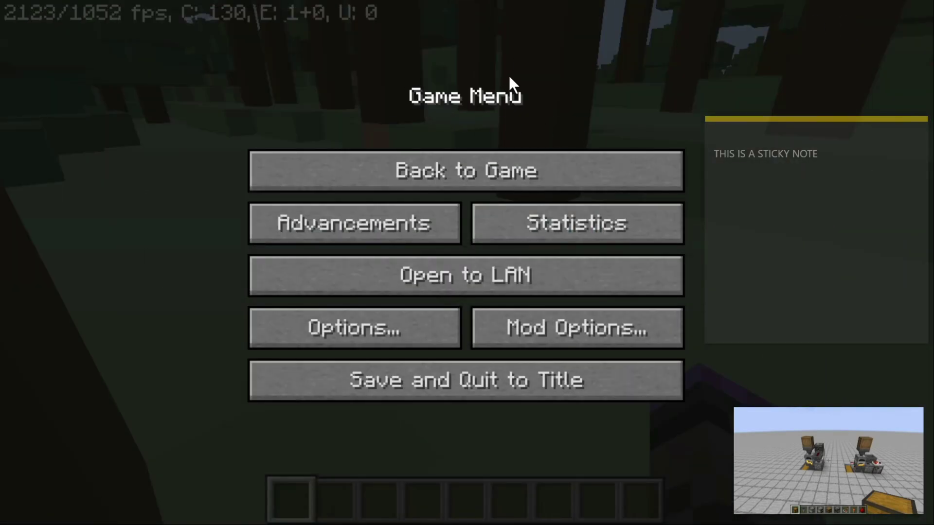
Move the picture-in-picture video directly above the sticky note and toggle its playback
mouse_move(793, 445)
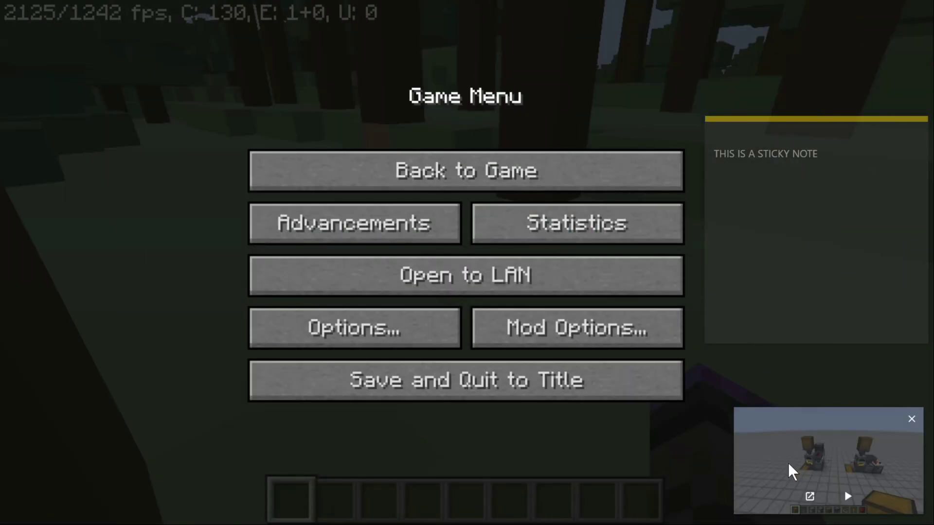
drag(788, 463, 754, 60)
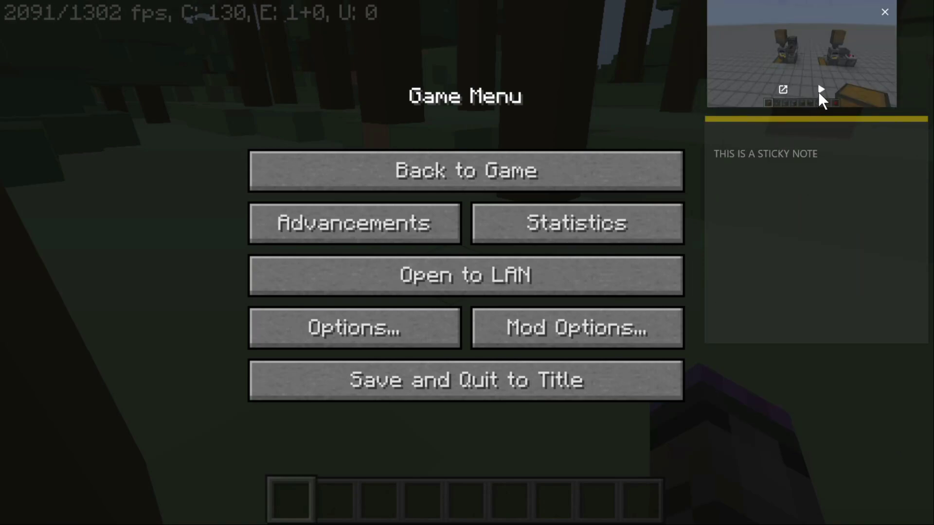
click(820, 88)
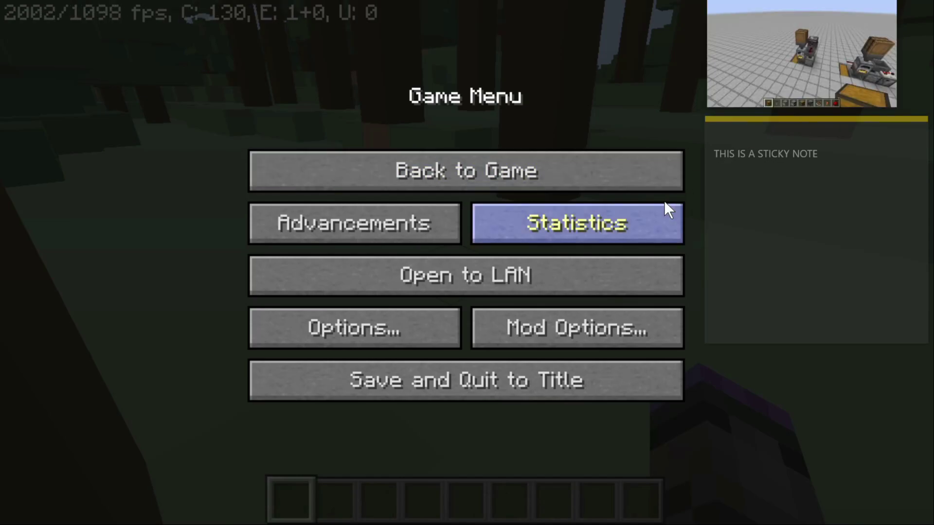
Switch to Chrome to look at the Charcoal Generator page and its playback controls, and return to Minecraft
key(alt+Tab)
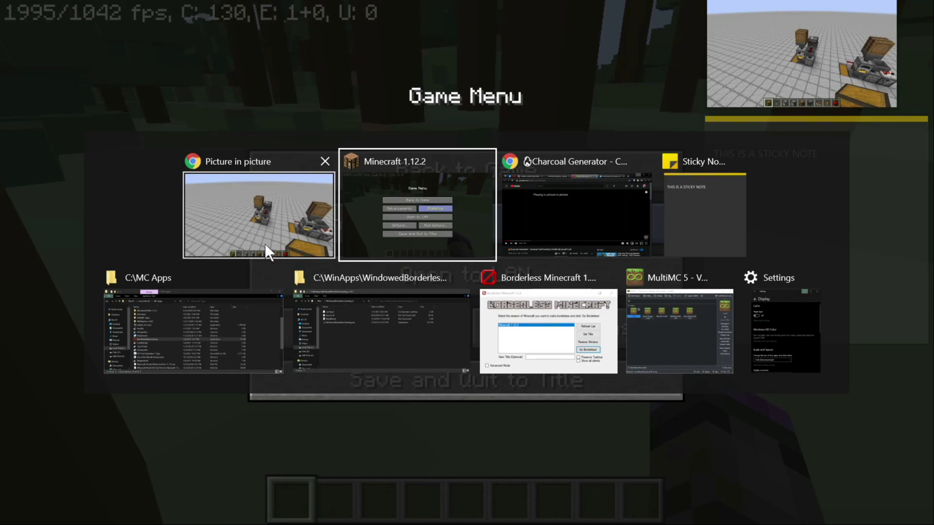
key(alt+Tab)
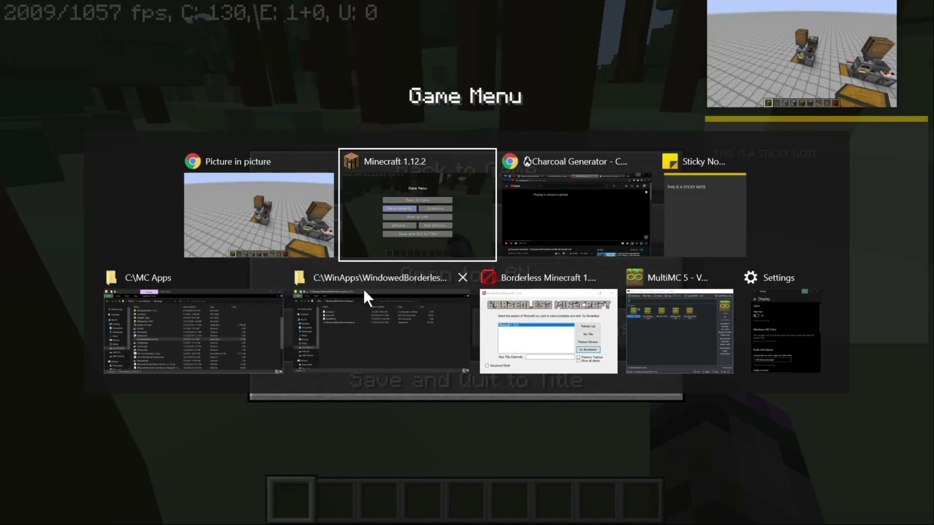
click(577, 224)
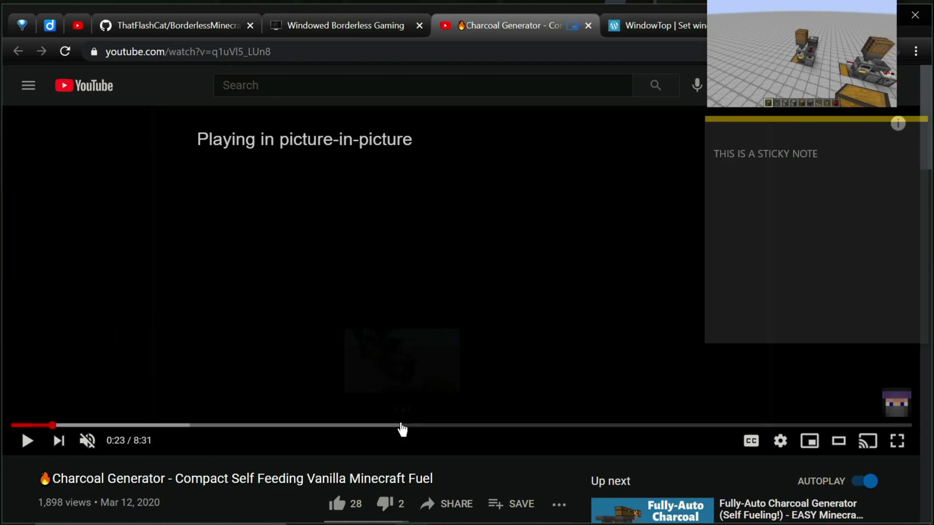
mouse_move(774, 92)
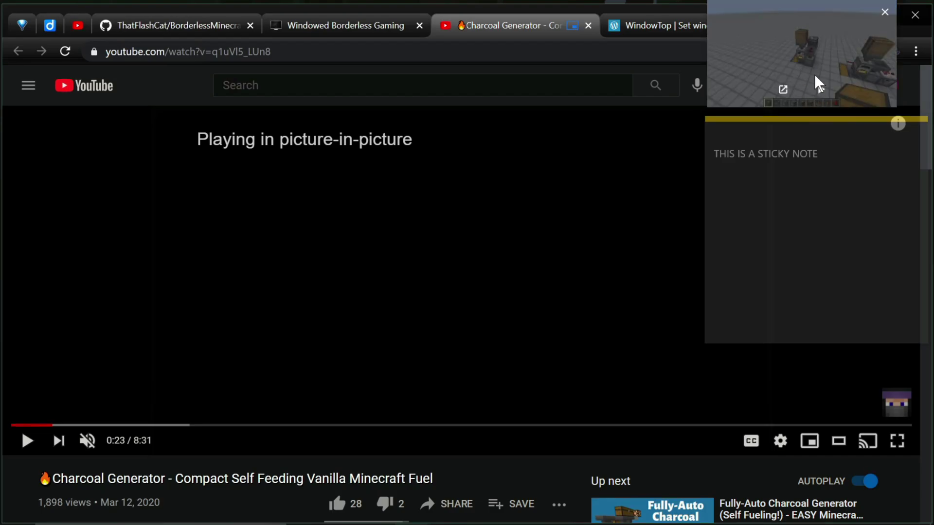
key(alt+Tab)
key(alt+Tab)
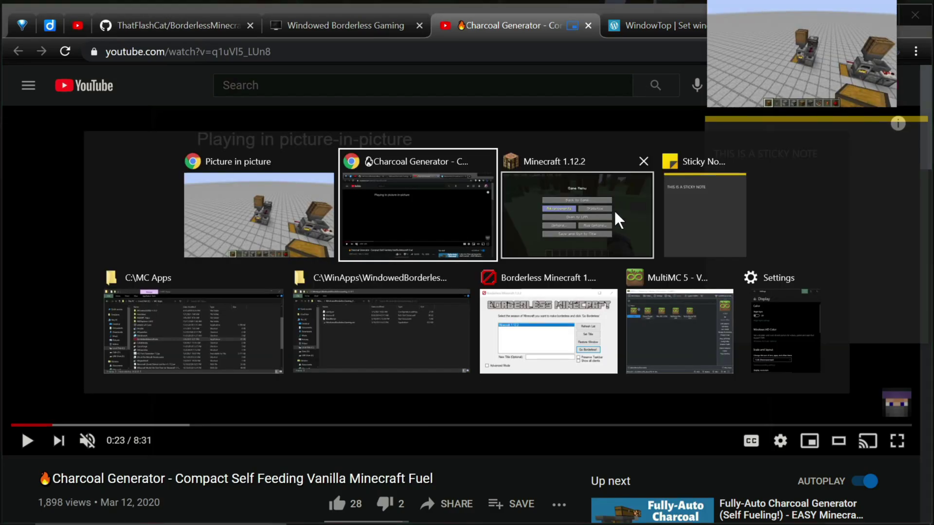
click(512, 241)
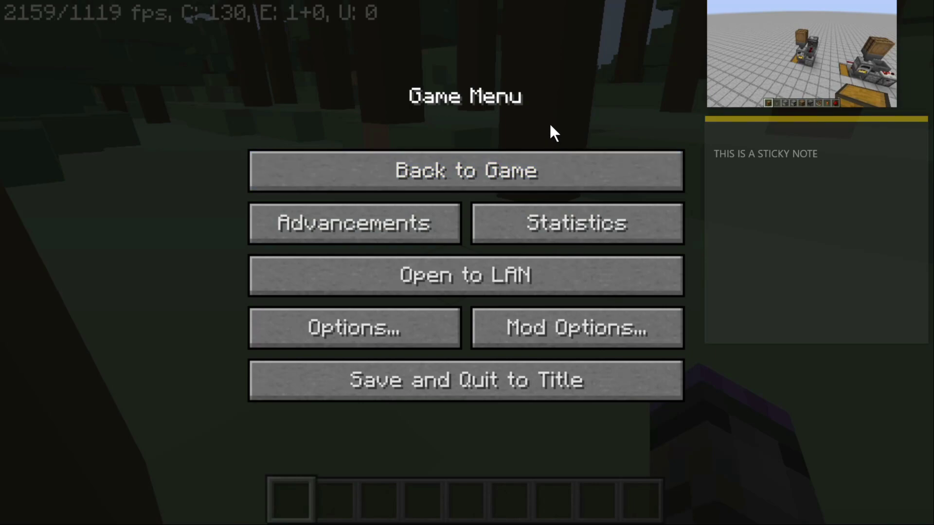
Raise the system volume and pause the picture-in-picture video while staying in Minecraft
key(XF86AudioRaiseVolume)
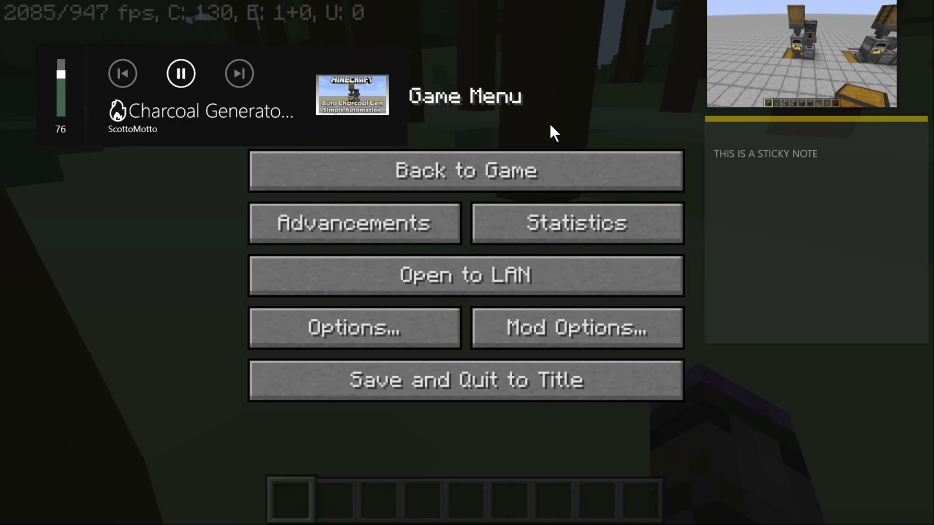
key(XF86AudioPlay)
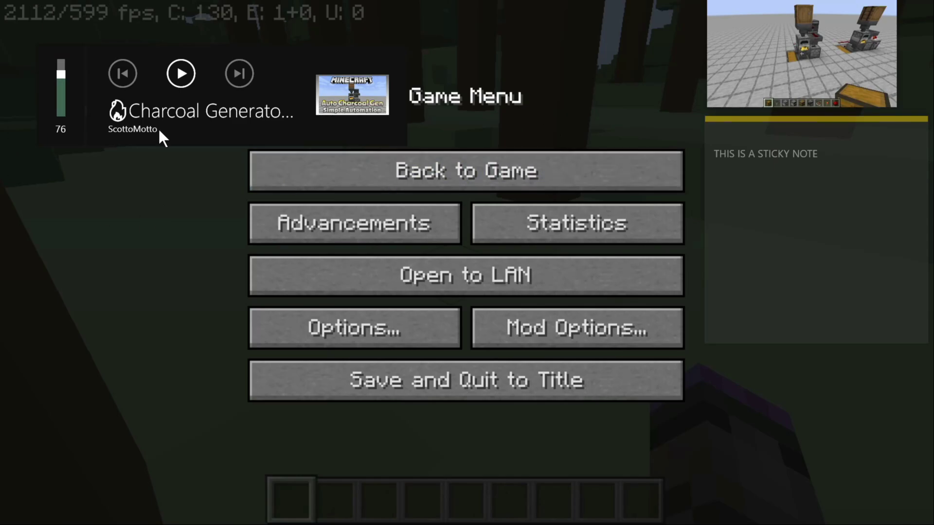
Return to the game, play the picture-in-picture video while walking through the forest towards the river, and pause the video there
click(396, 184)
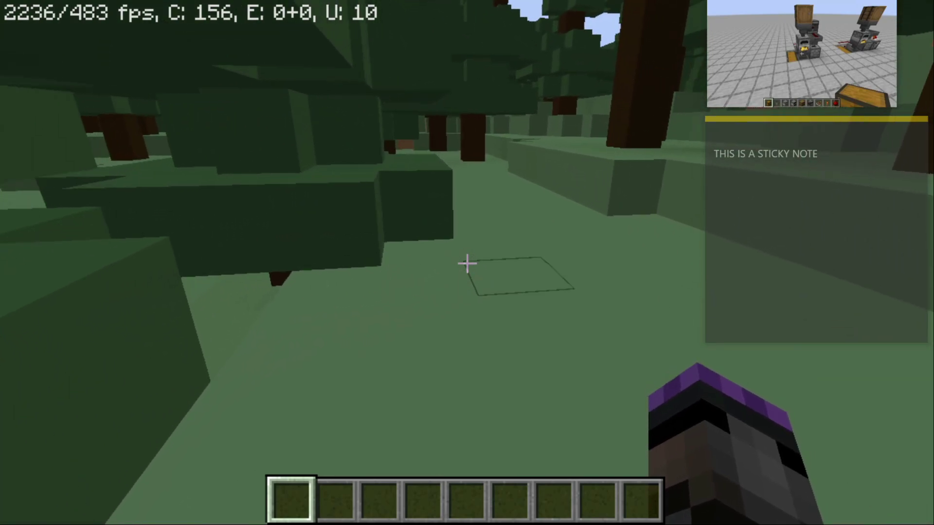
key(XF86AudioRaiseVolume)
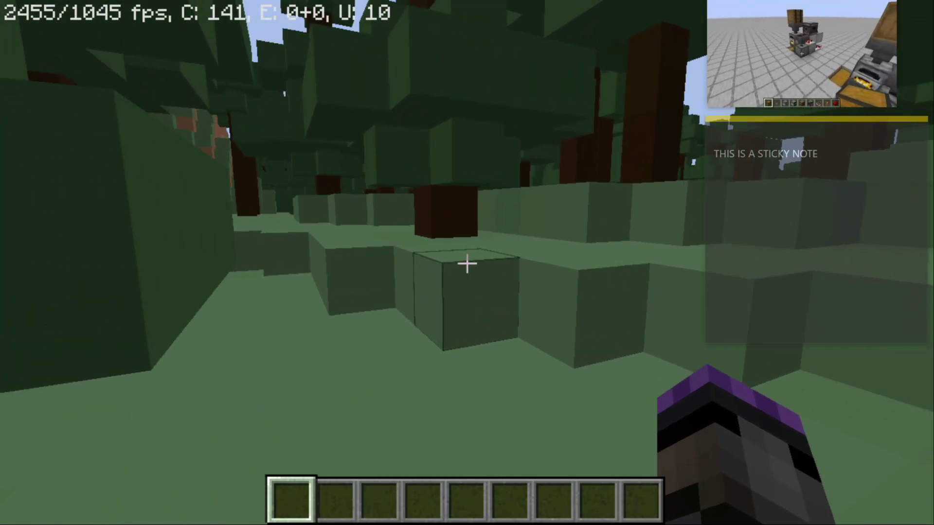
key(w)
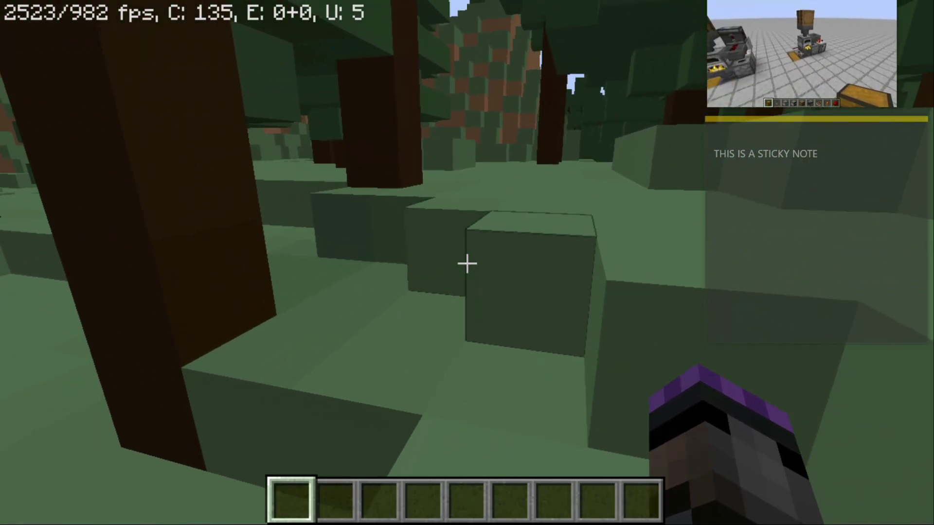
key(w)
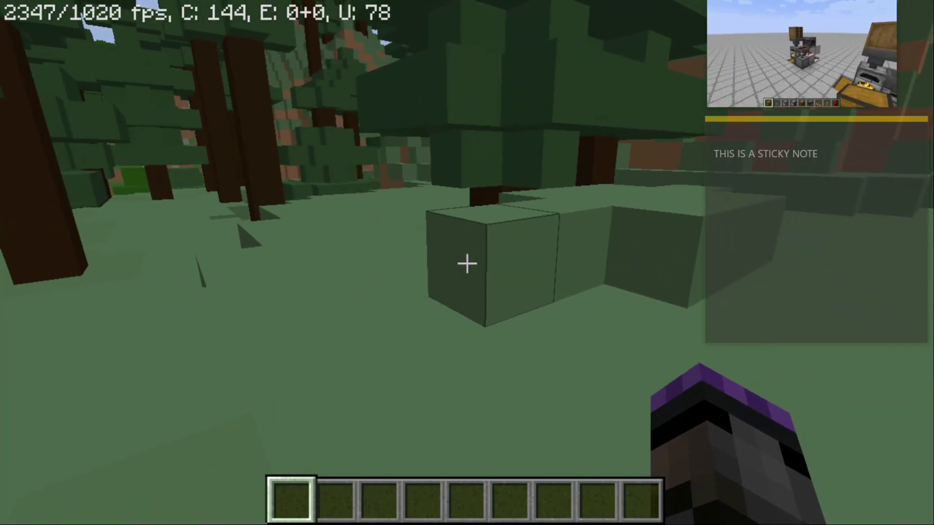
key(w)
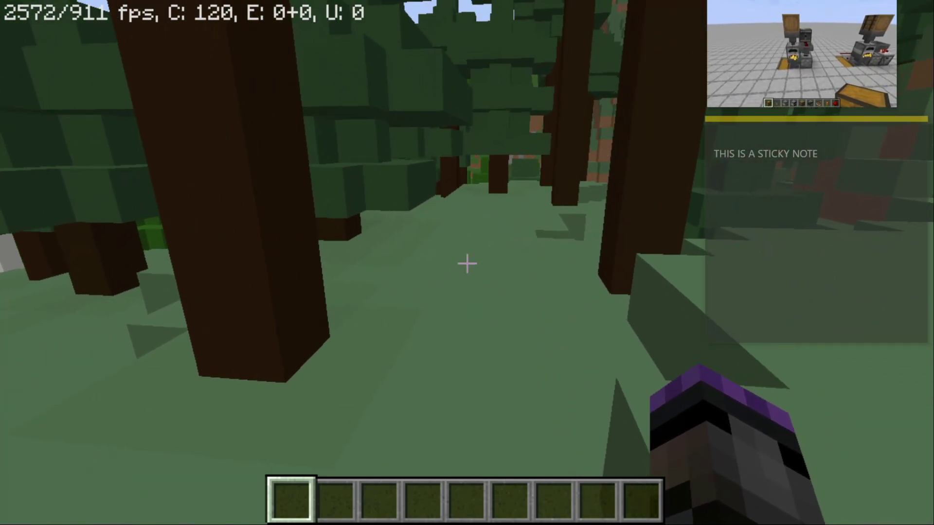
key(w)
key(w)
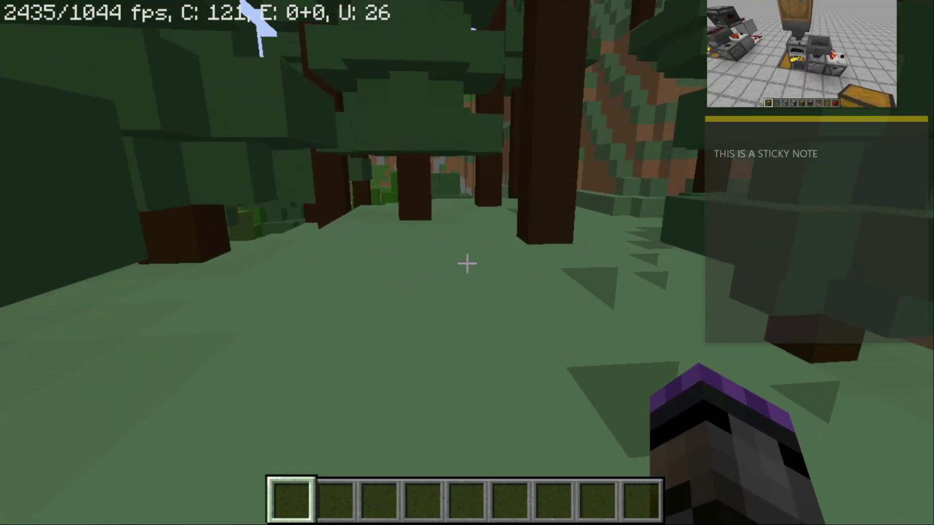
key(w)
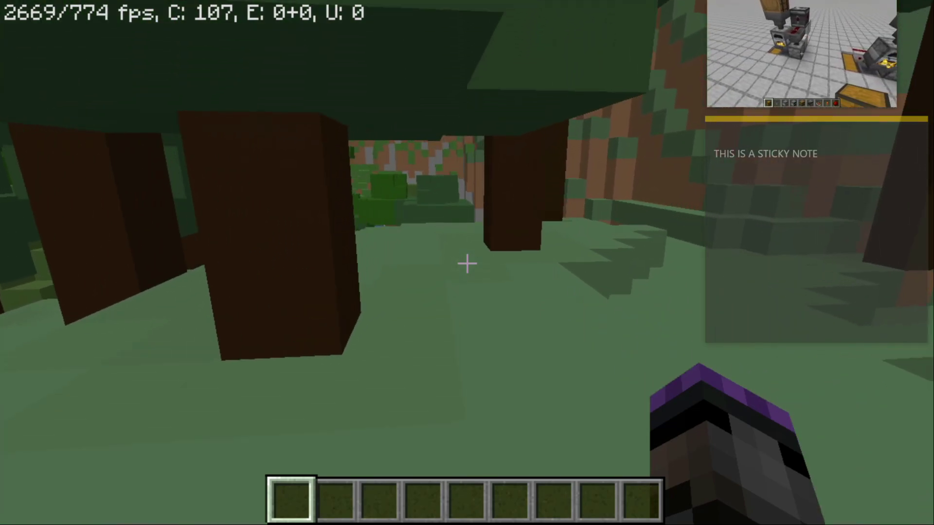
key(w)
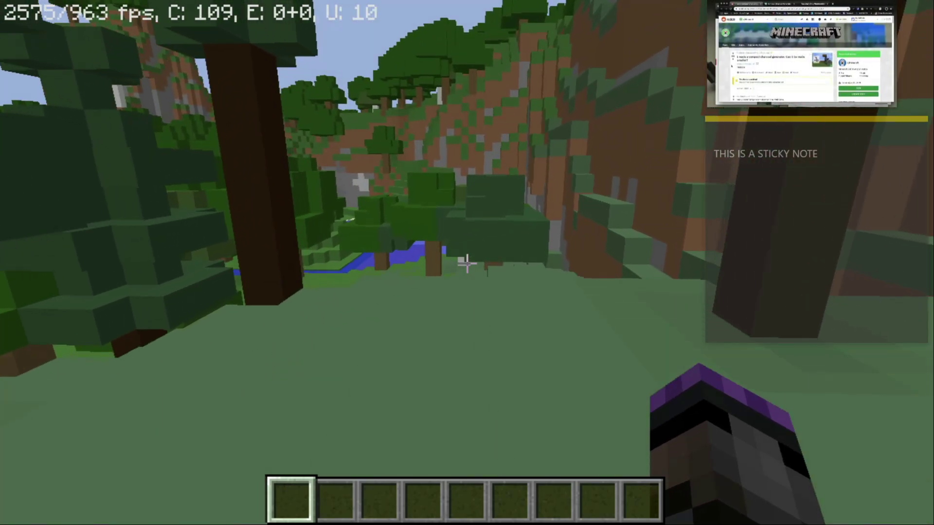
key(w)
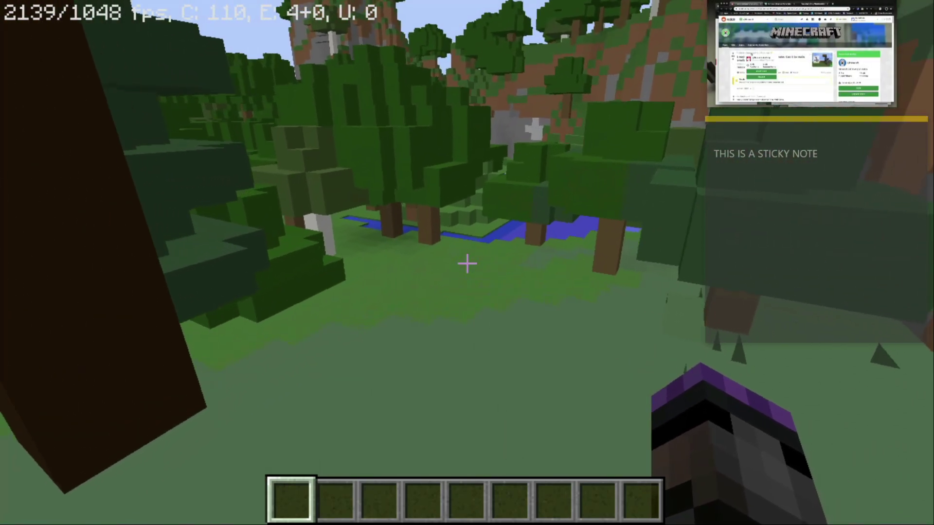
key(w)
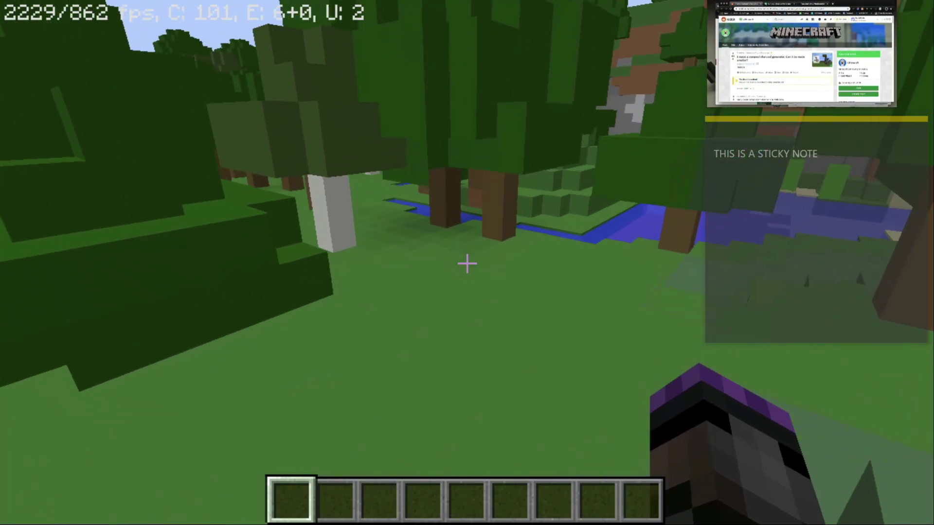
key(w)
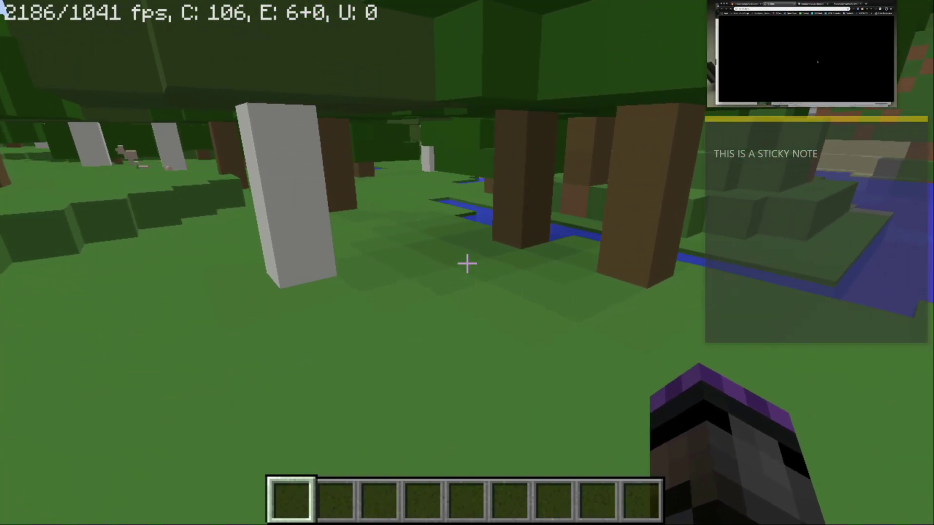
key(XF86AudioPlay)
key(w)
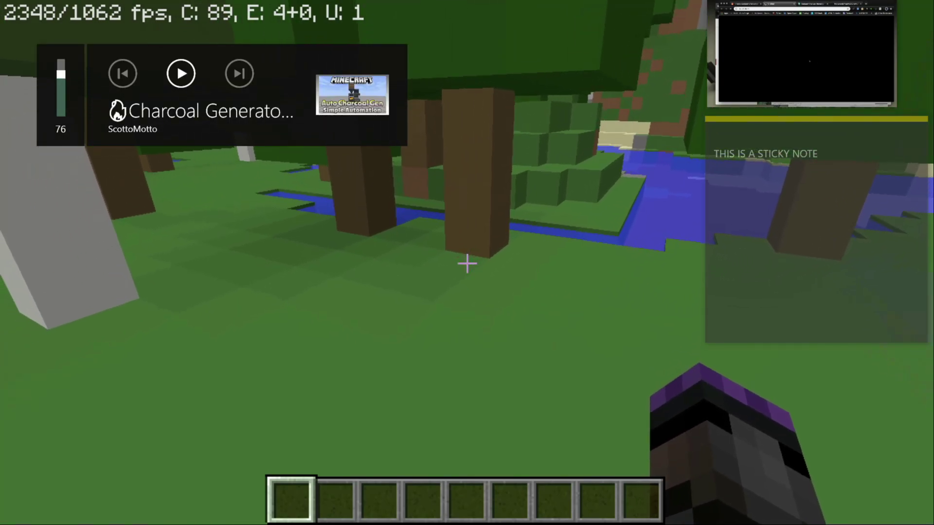
Pause the game, return the picture-in-picture video to its YouTube tab, and minimize Chrome
key(Escape)
mouse_move(881, 28)
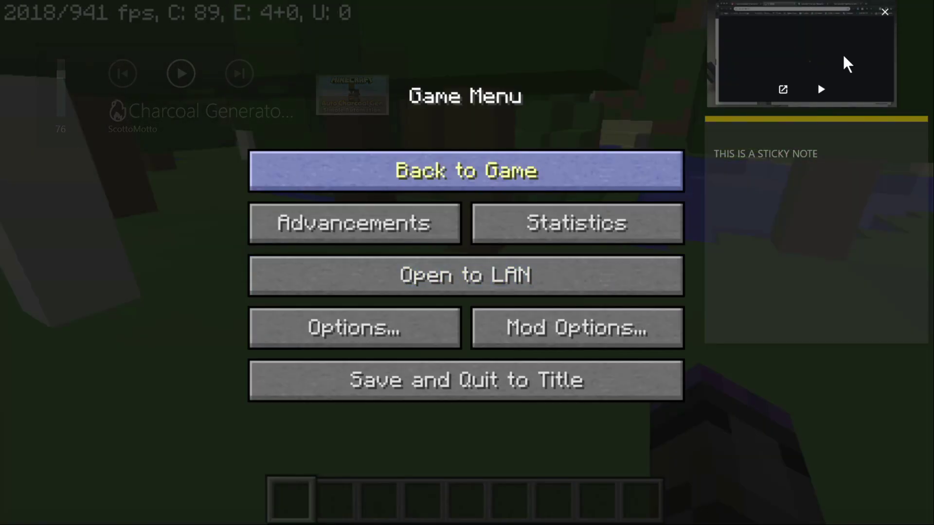
click(783, 89)
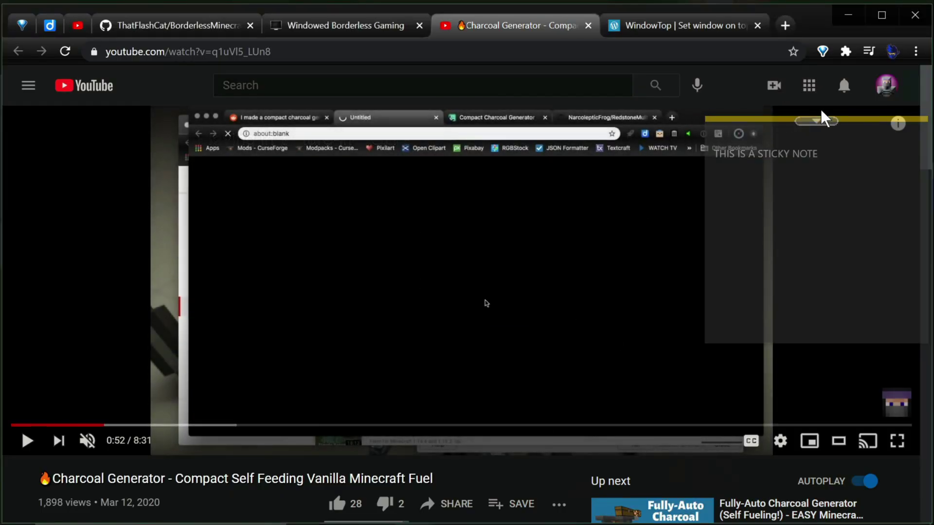
click(846, 18)
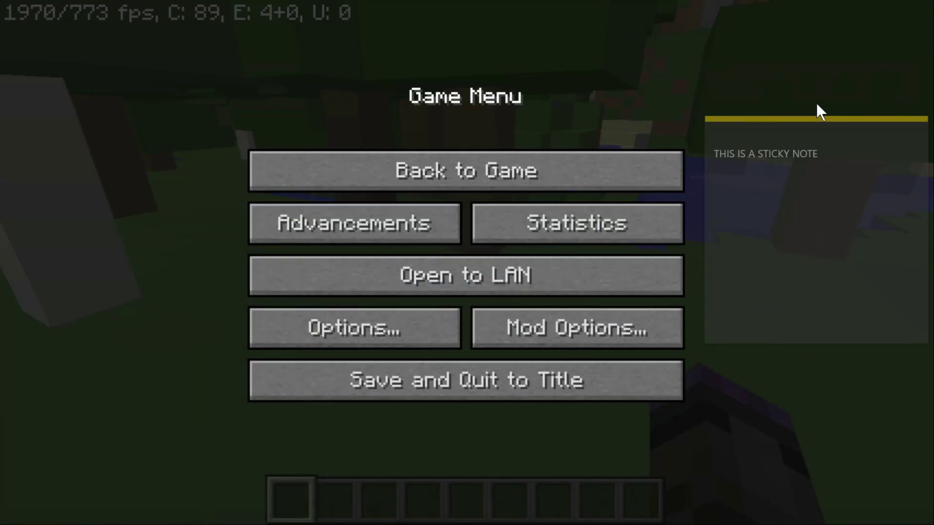
Switch to Chrome to show the WindowTop website and the ThatFlashCat/BorderlessMinecraft GitHub repository
click(794, 204)
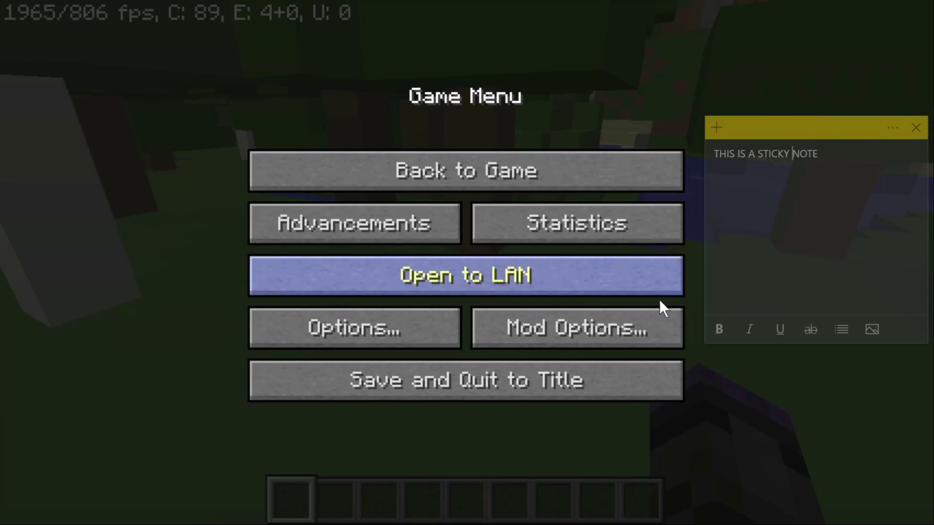
key(alt+Tab)
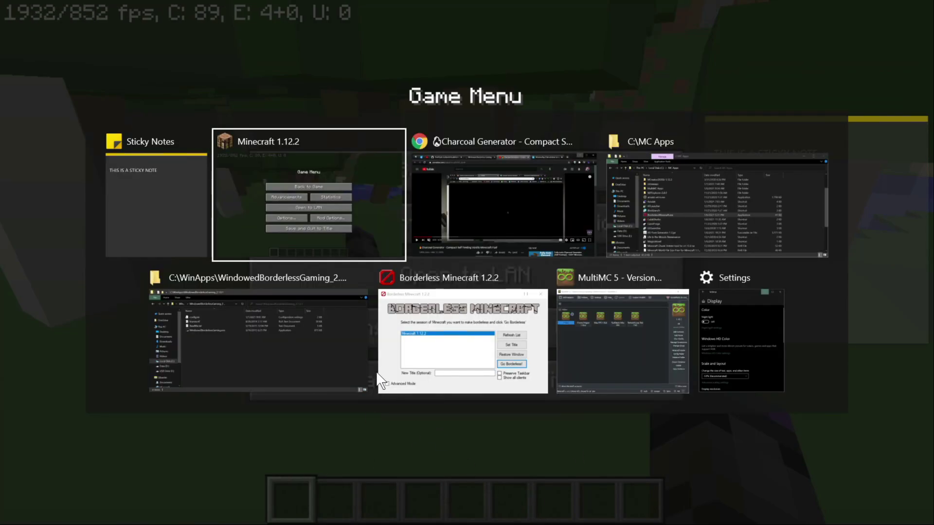
click(461, 235)
click(677, 30)
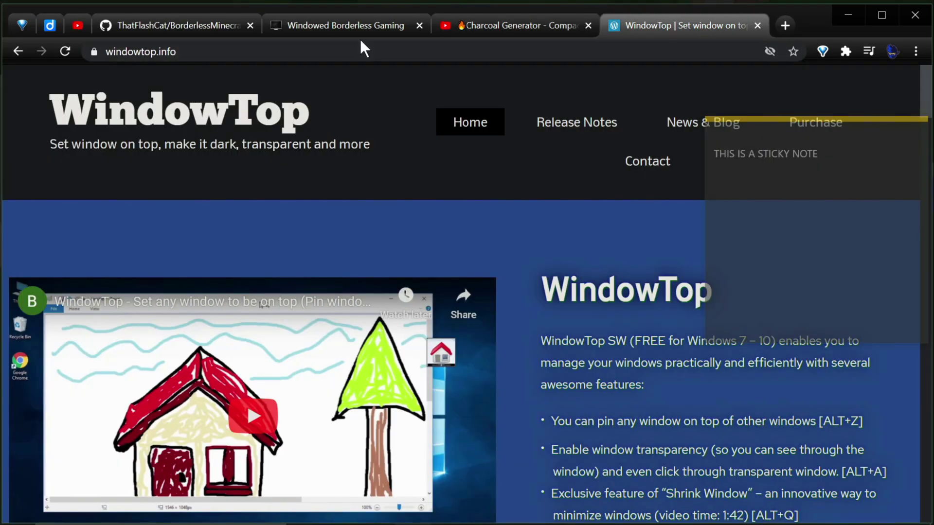
click(187, 25)
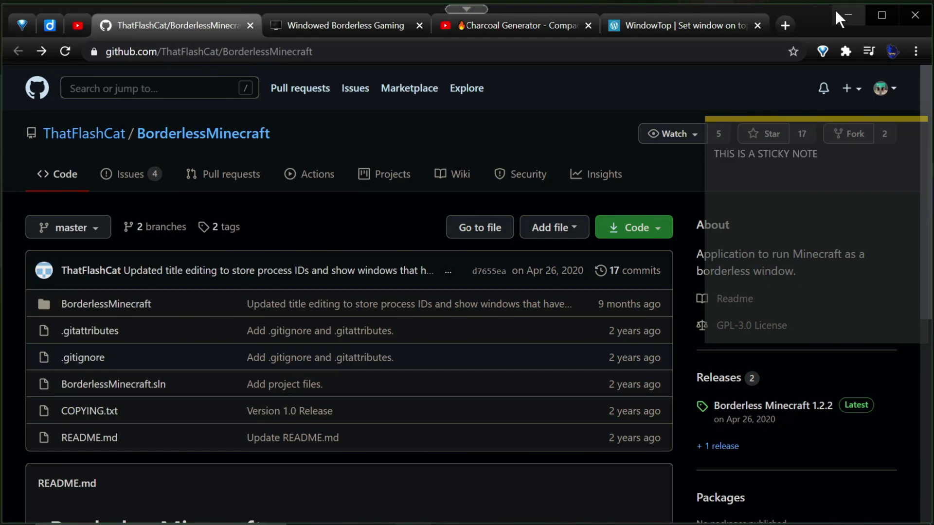
Minimize Chrome and take the sticky note off the top of Minecraft with the WindowTop controls
click(847, 15)
mouse_move(827, 124)
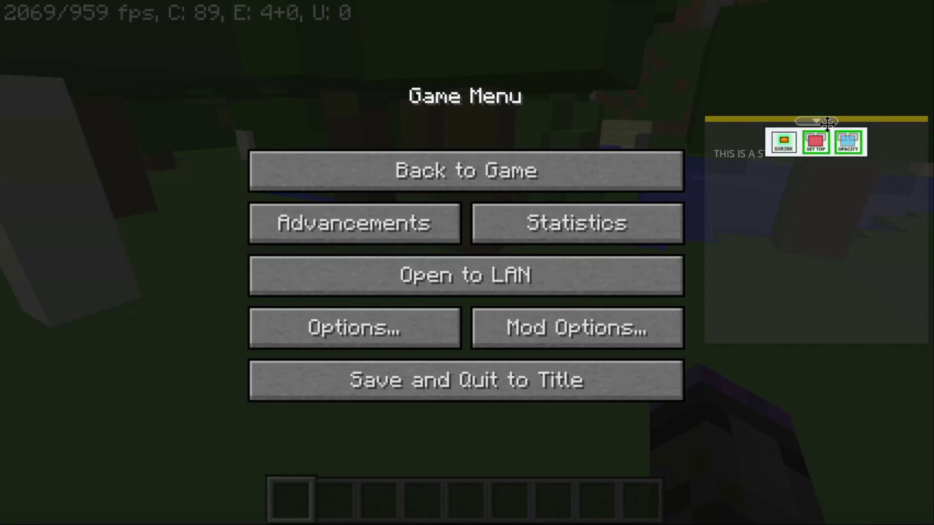
click(836, 160)
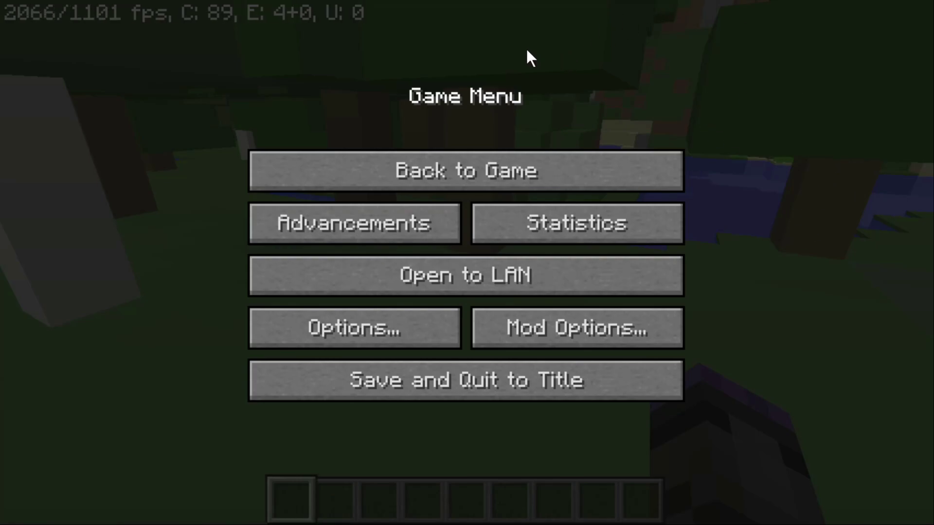
Show the Borderless Minecraft 1.2.2 tool and its release page on GitHub in Chrome
key(alt+Tab)
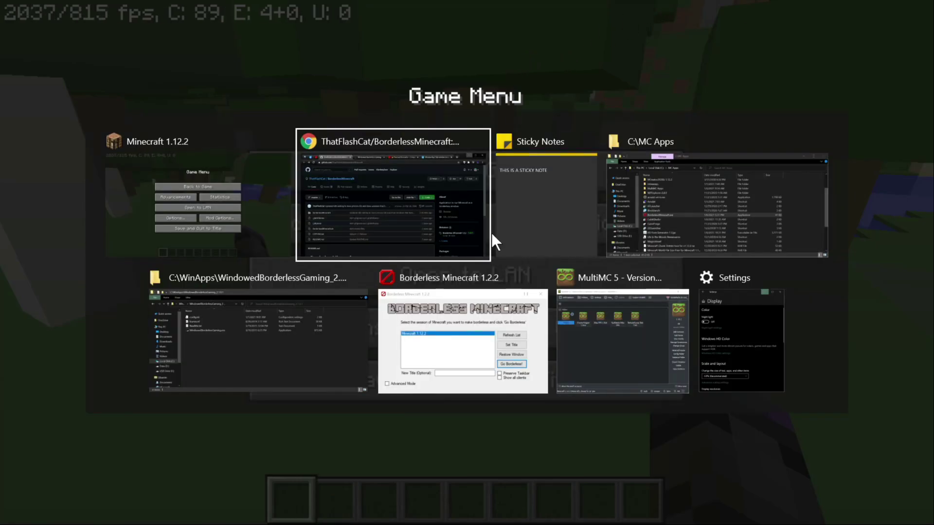
click(392, 369)
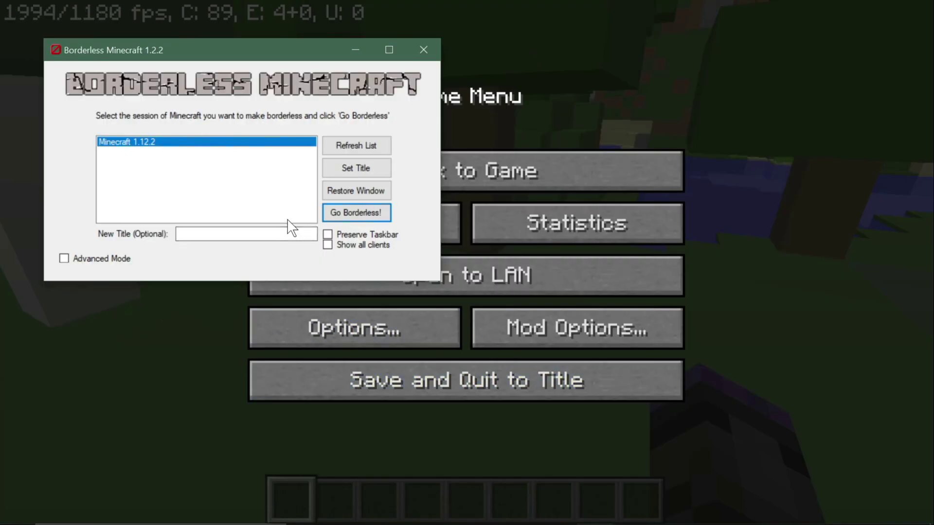
key(alt+Tab)
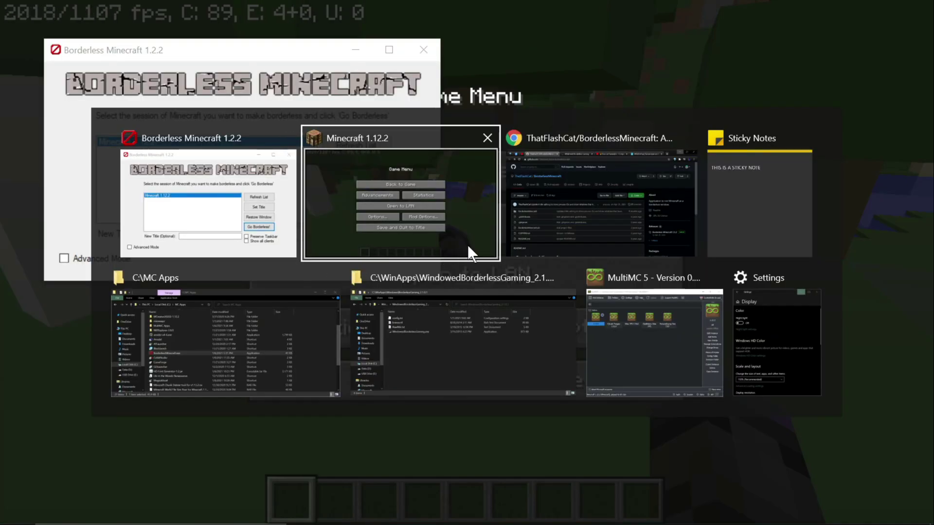
click(566, 215)
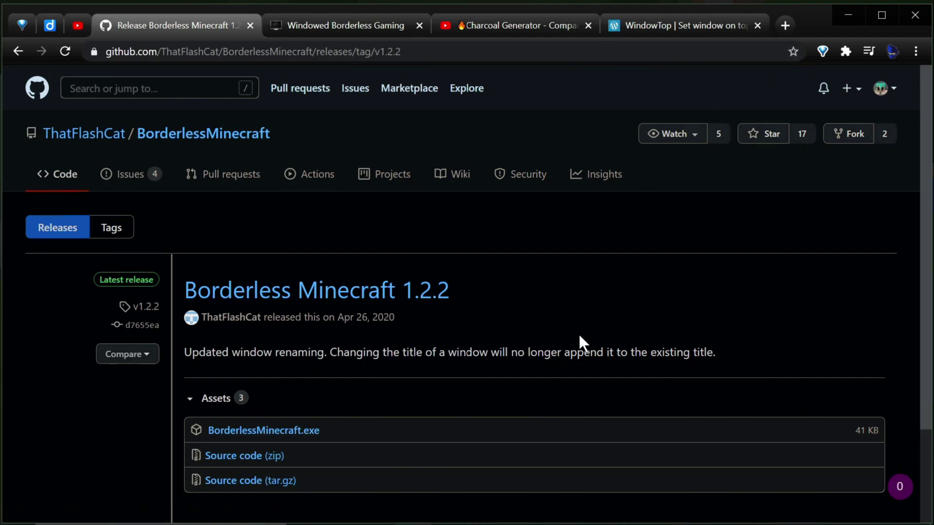
Show the Borderless Minecraft tool over the release page and switch back to Minecraft 1.12.2
key(alt+Tab)
click(411, 236)
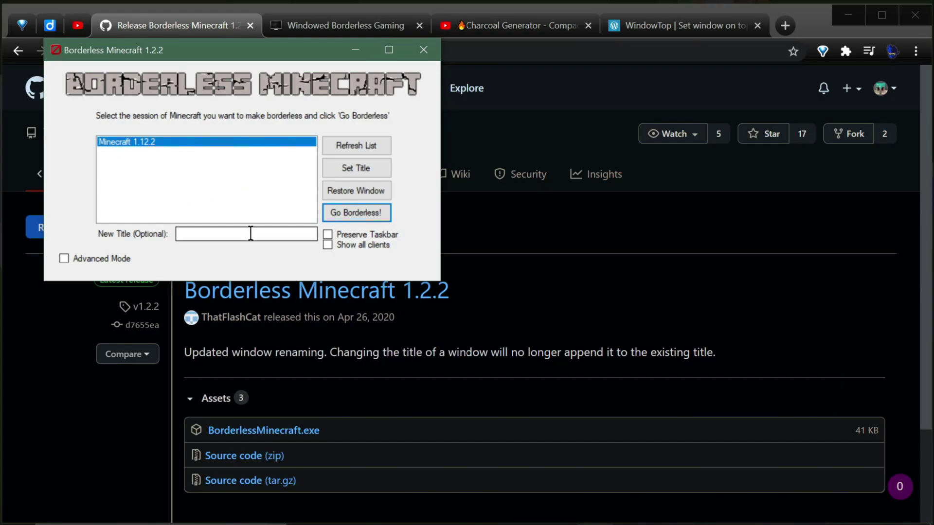
key(alt+Tab)
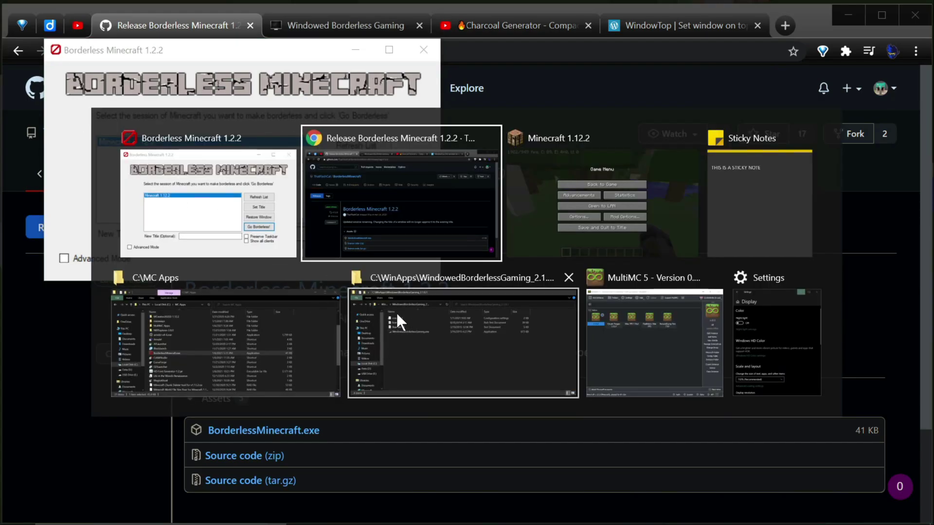
click(547, 248)
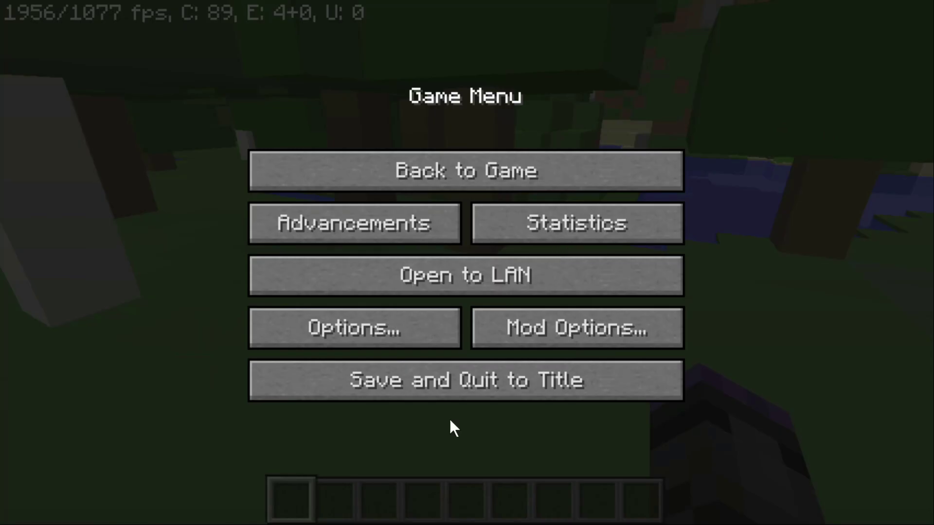
Launch the Chunk Pregen 1.16.4 instance from MultiMC and move its game window fully into view
key(alt+Tab)
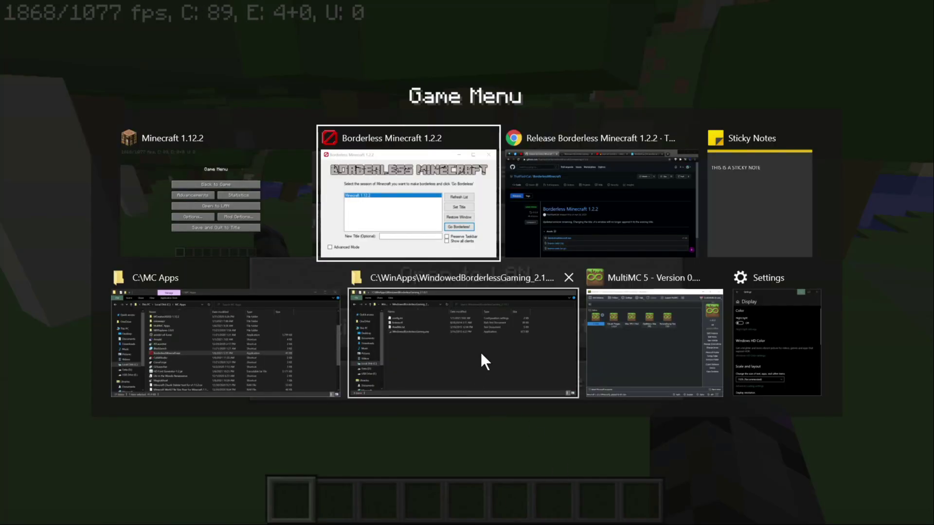
click(616, 347)
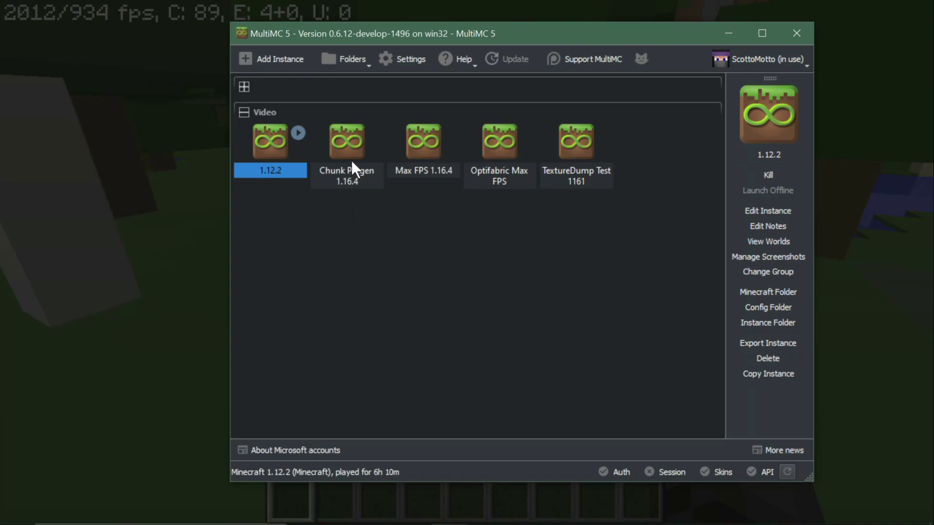
click(346, 142)
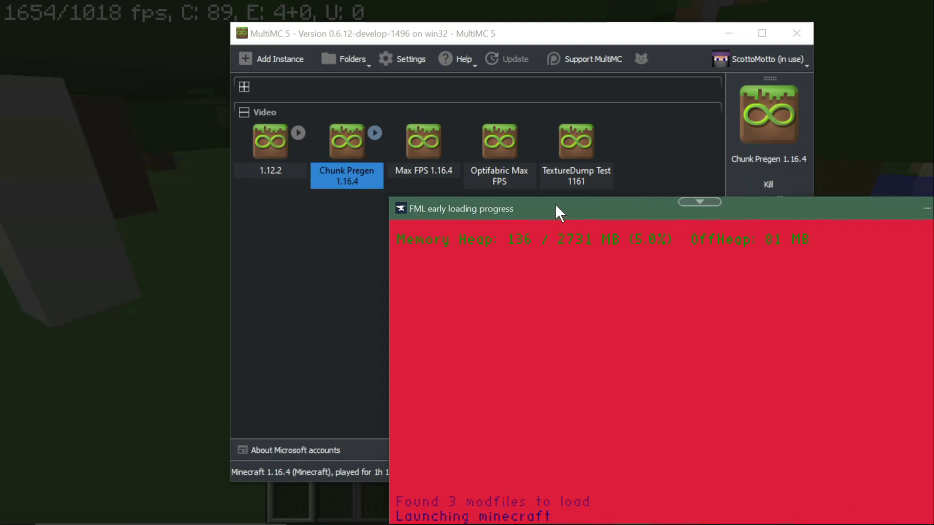
drag(556, 203, 274, 101)
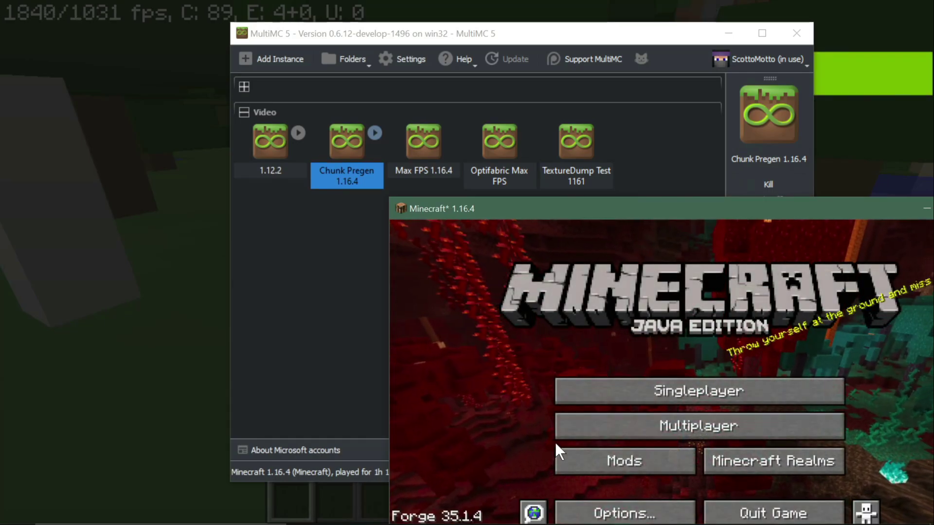
drag(548, 211, 274, 56)
Open the video settings in the Minecraft 1.16.4 options and look through them down to the Fullscreen and FOV Effects settings
click(369, 351)
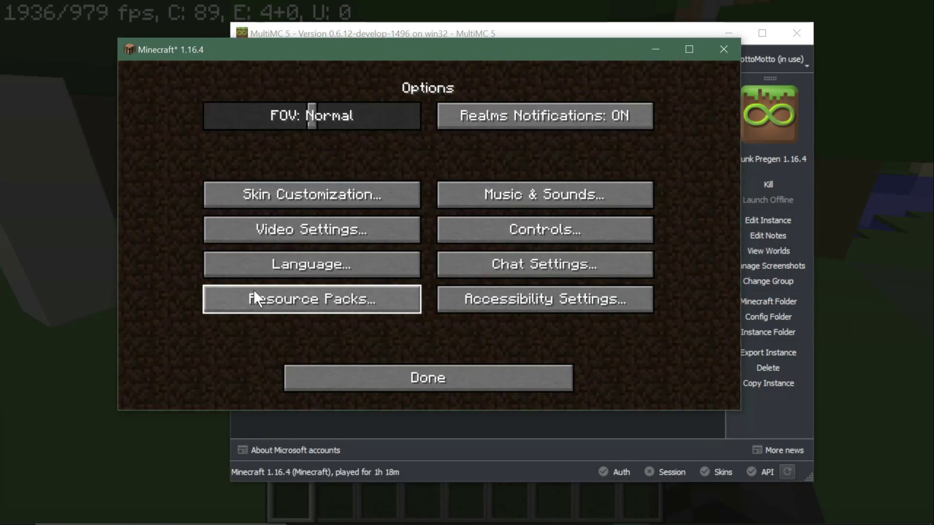
click(296, 234)
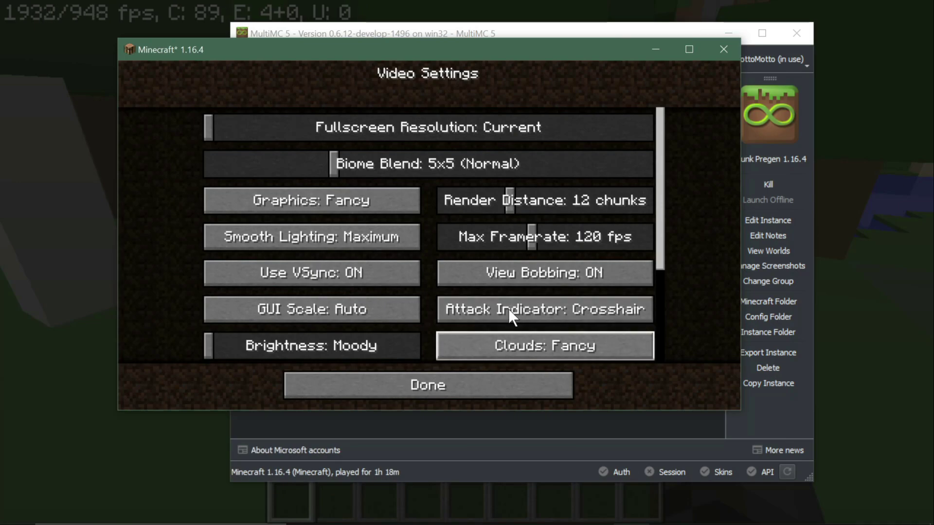
scroll(508, 299, down, 5)
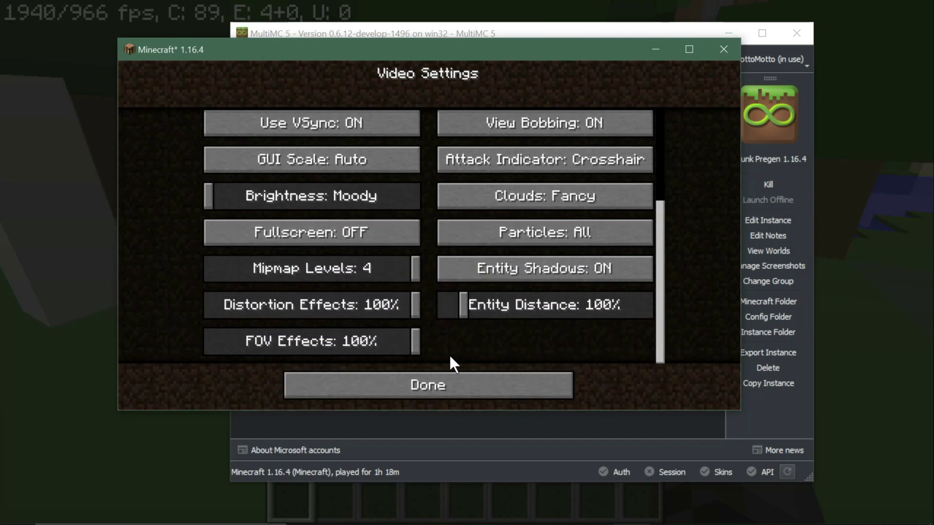
Return Minecraft 1.16.4 to its title screen, and make its session borderless from the refreshed list in the Borderless Minecraft tool
click(449, 384)
click(334, 376)
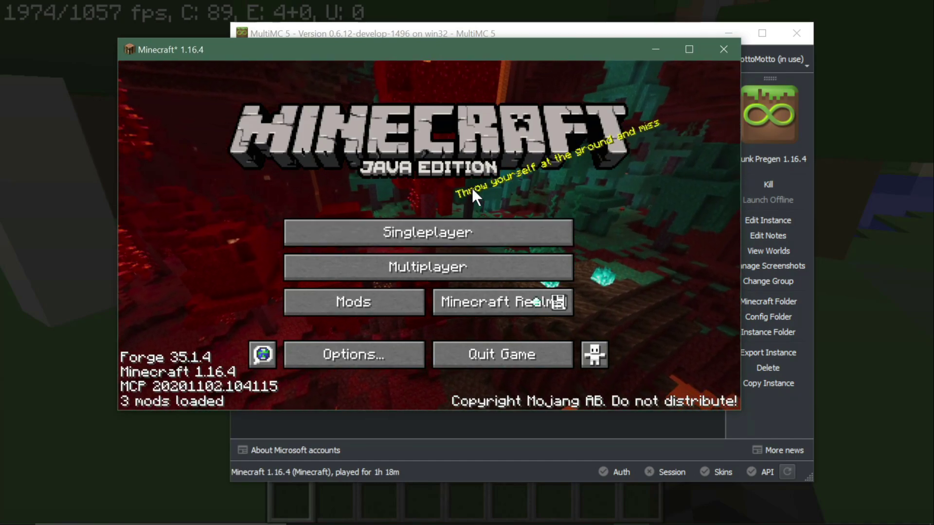
key(alt+Tab)
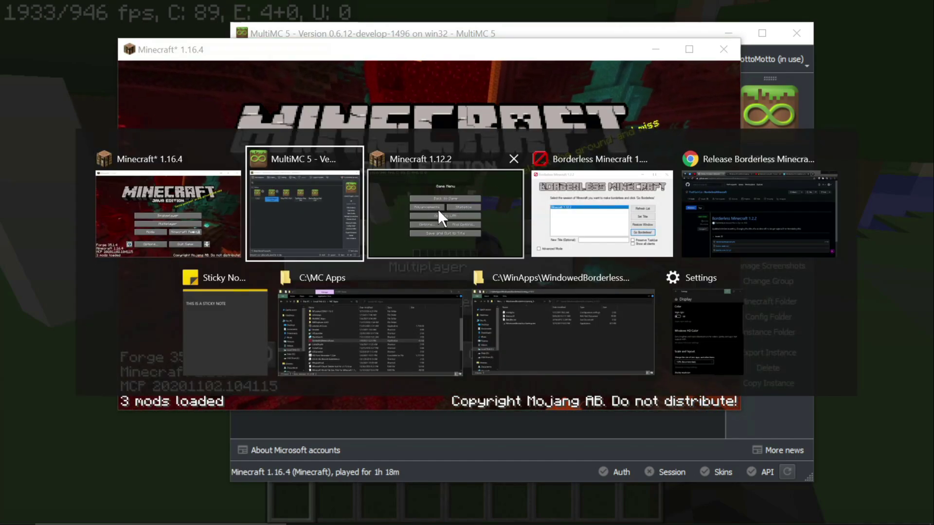
click(603, 223)
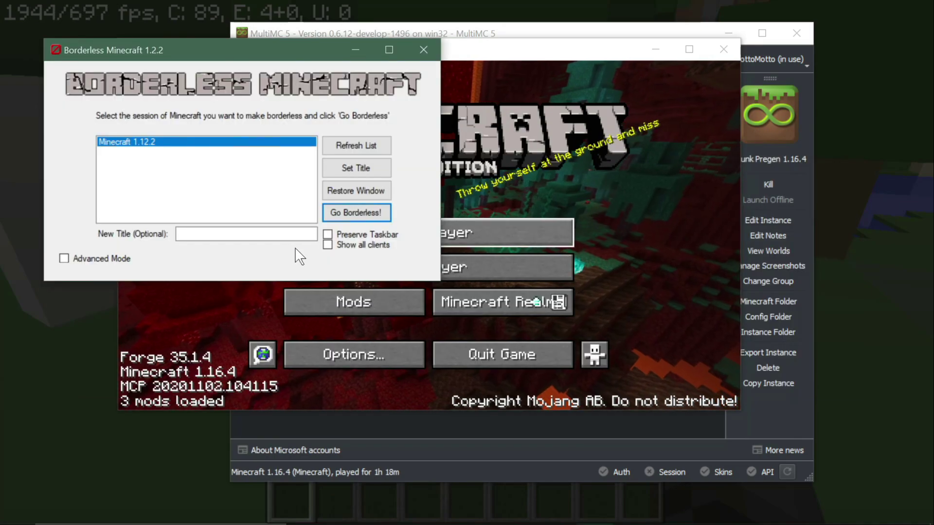
click(343, 142)
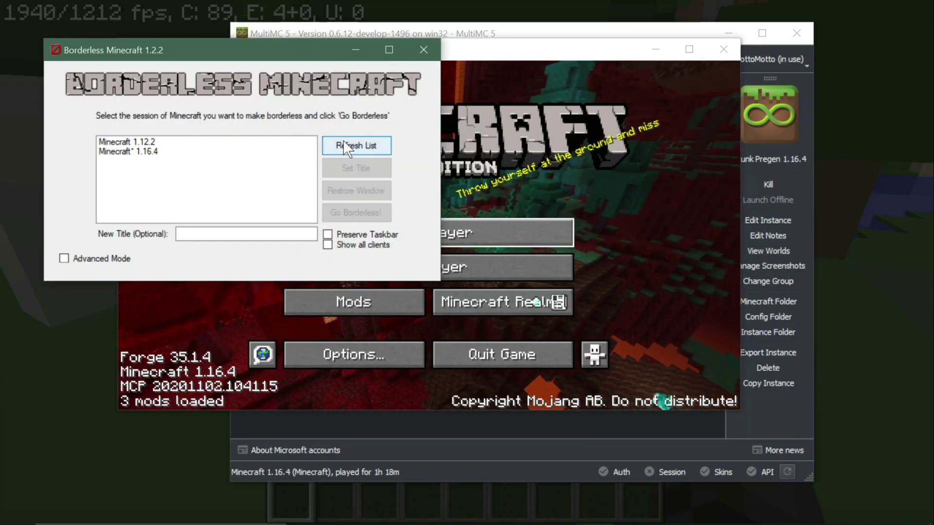
click(135, 153)
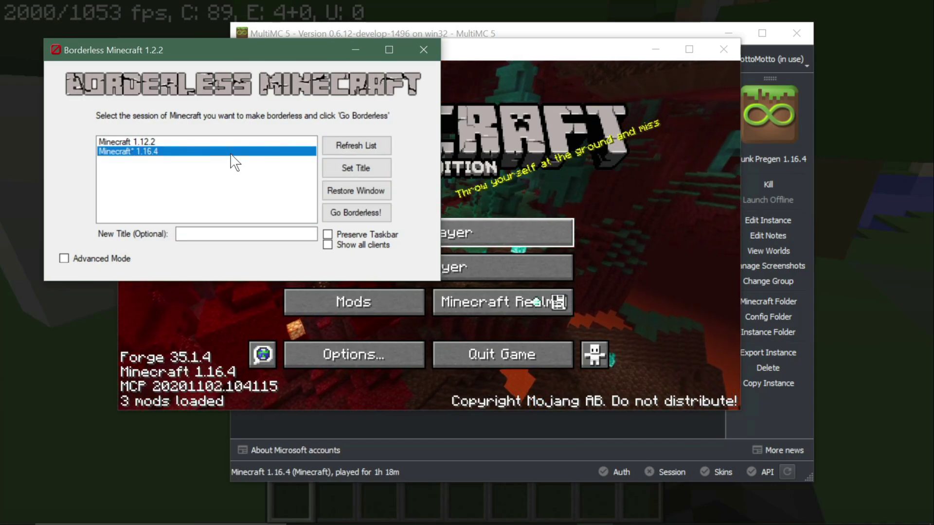
click(332, 212)
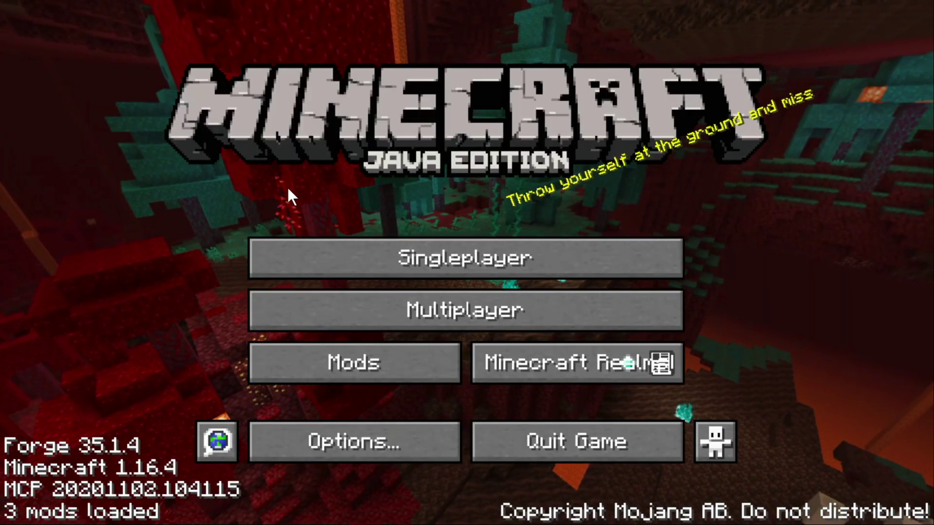
Switch from Minecraft 1.16.4 to the Minecraft 1.12.2 window and look over the open windows
key(alt+Tab)
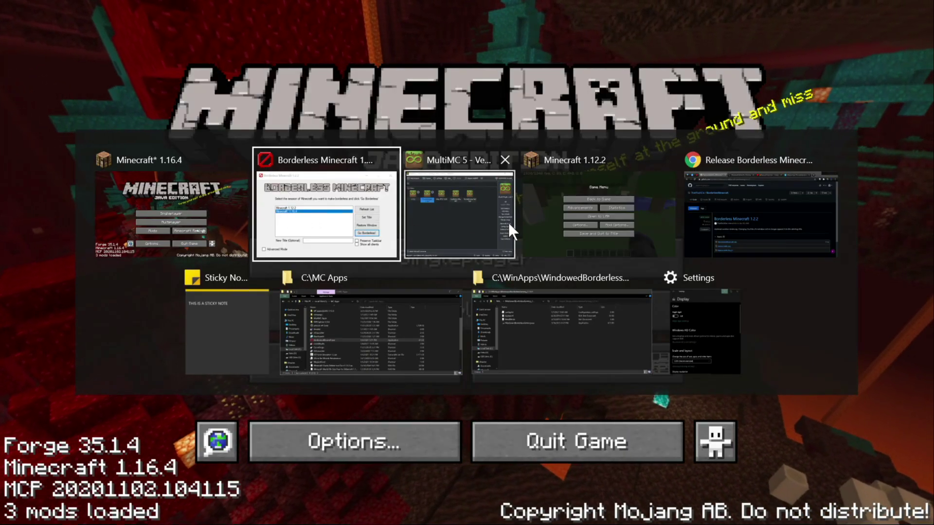
click(530, 221)
key(alt+Tab)
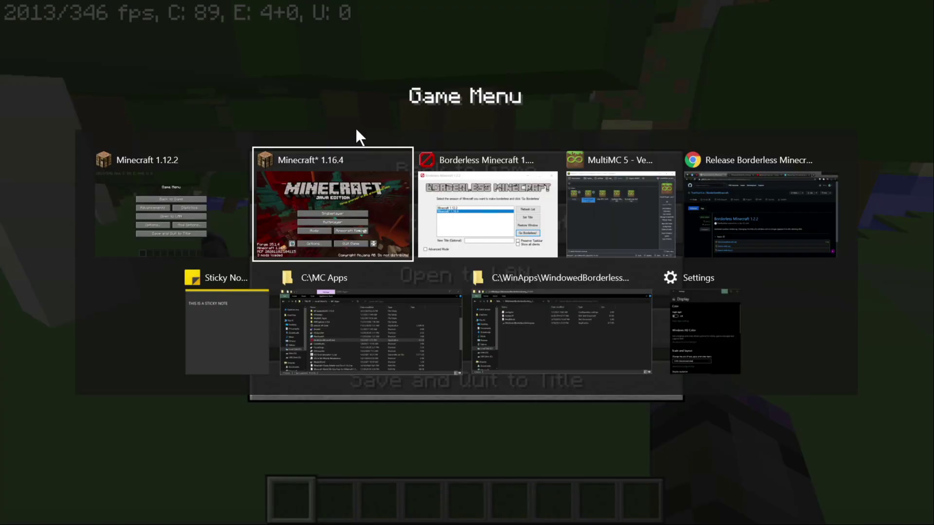
click(238, 252)
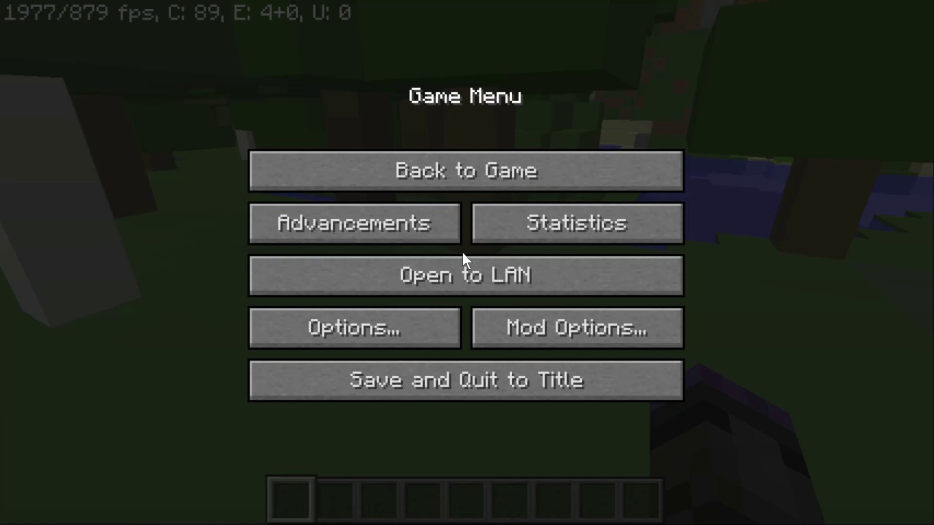
Switch to the Borderless Minecraft tool and restore the Minecraft 1.16.4 session to a normal window
key(alt+Tab)
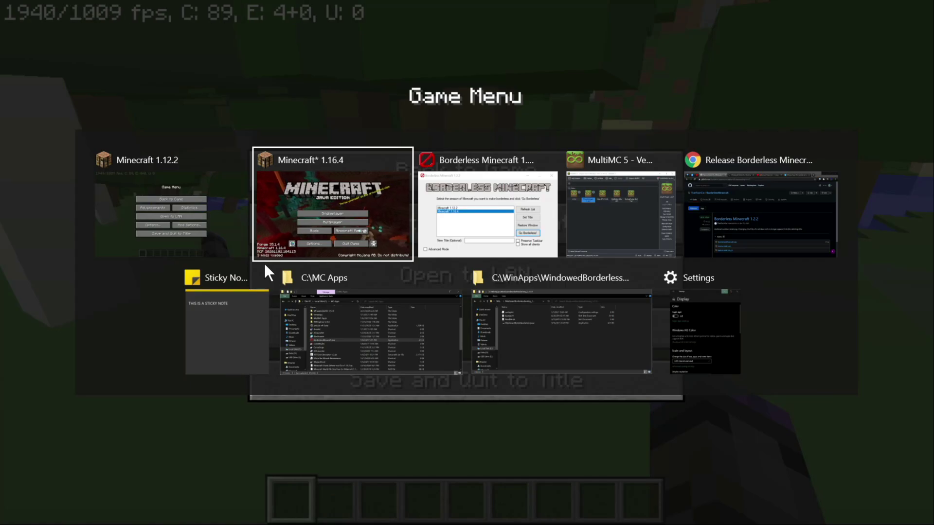
click(425, 228)
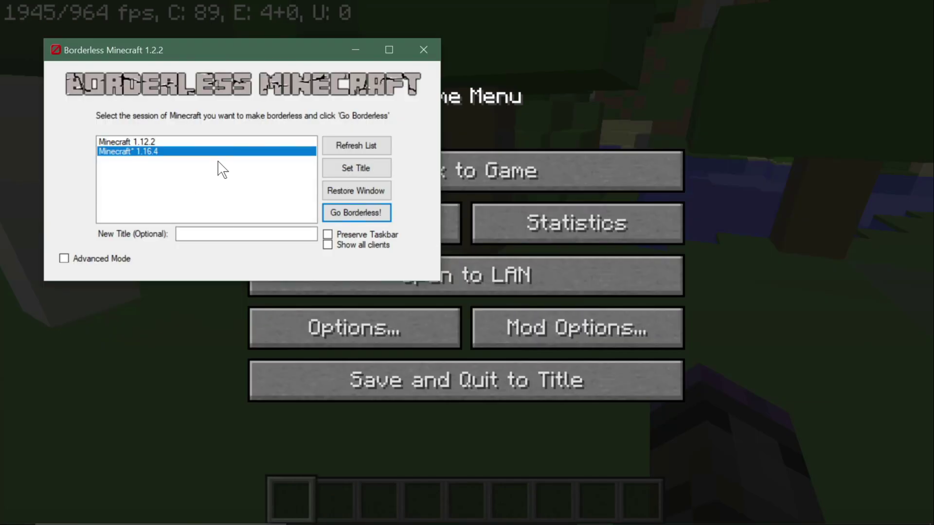
click(356, 192)
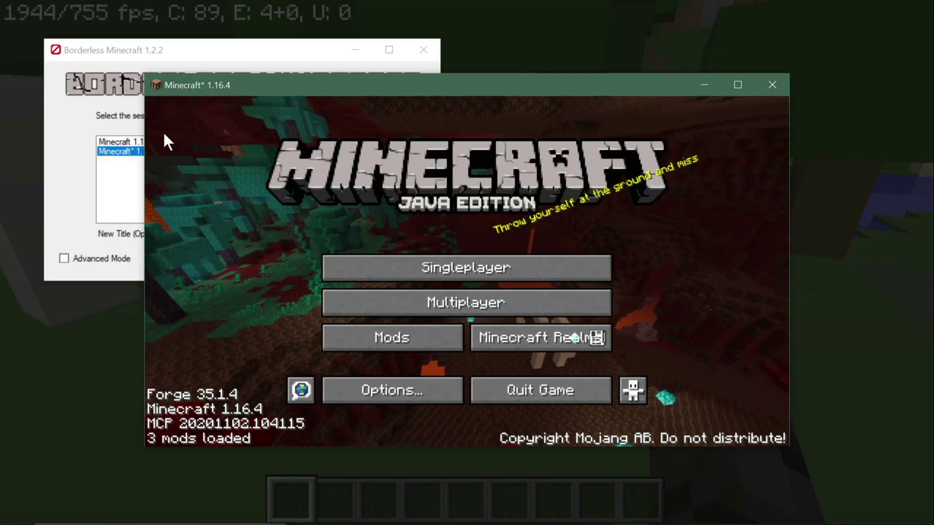
Turn on Advanced Mode in the Borderless Minecraft tool and show its position and size fields beside the game window
click(83, 185)
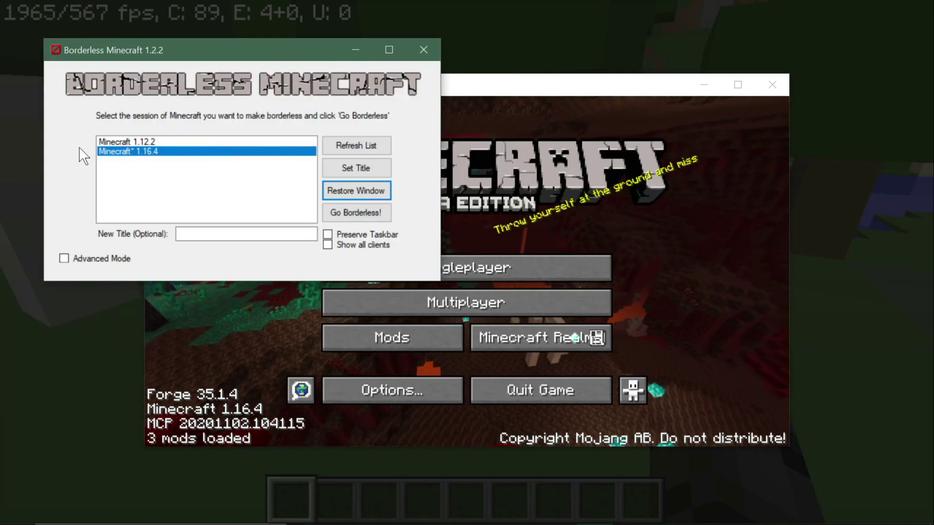
click(65, 257)
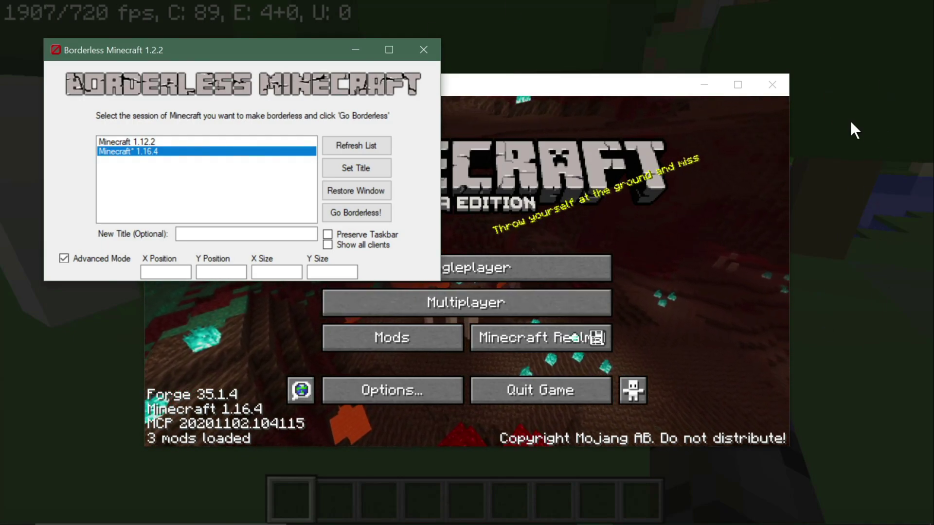
click(640, 182)
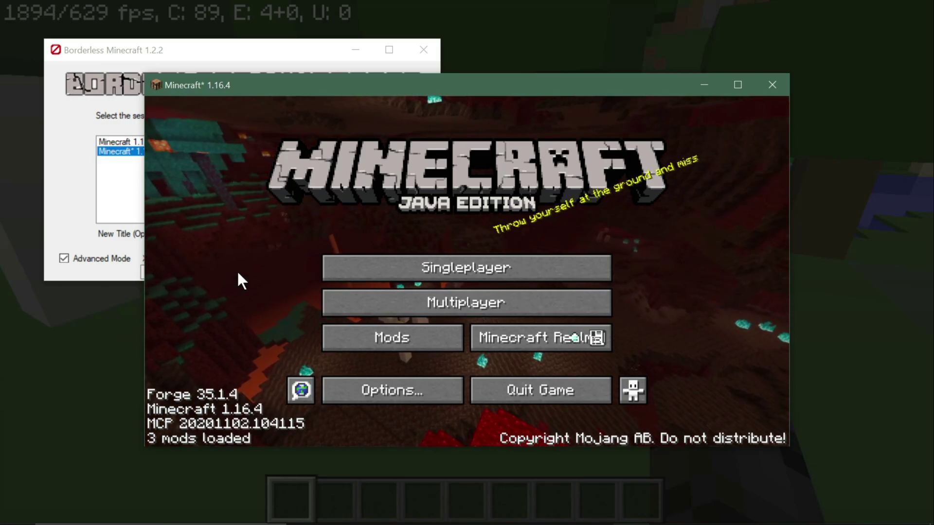
mouse_move(381, 521)
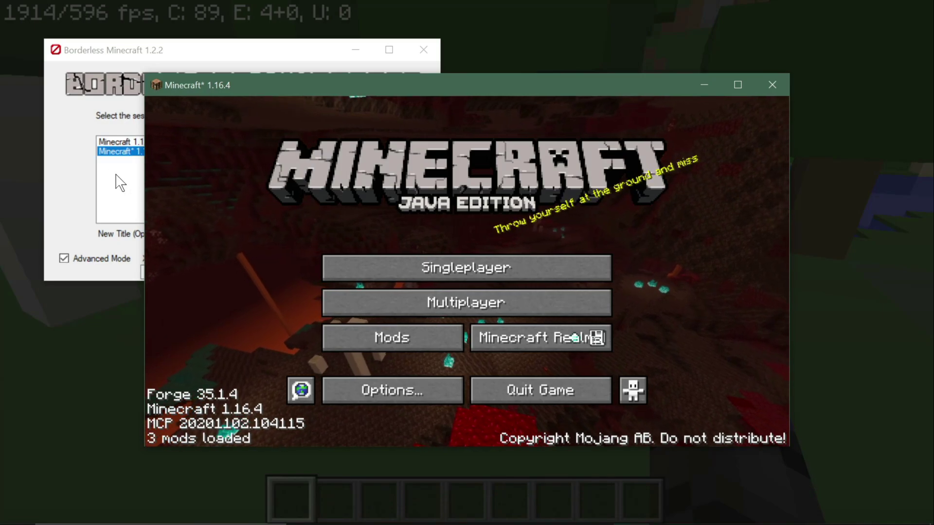
click(72, 165)
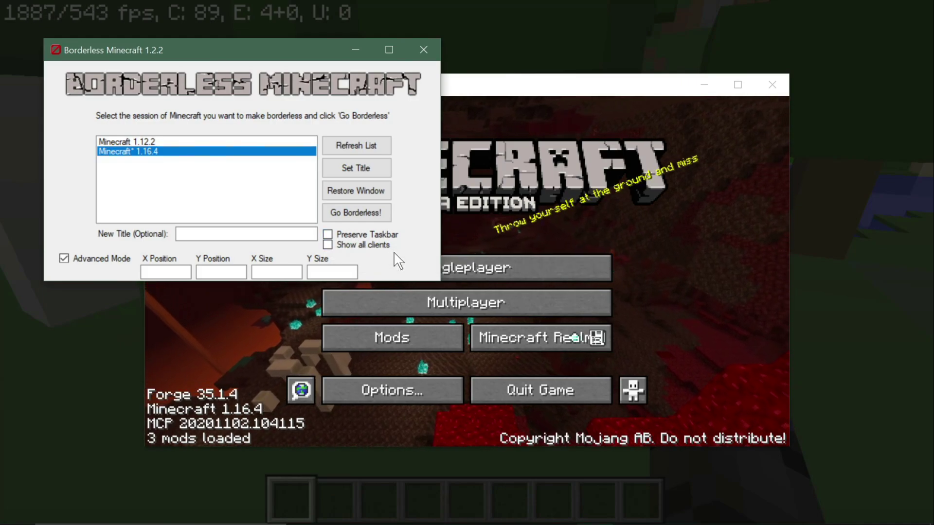
Switch to Chrome and look through the Windowed Borderless Gaming home page
key(alt+Tab)
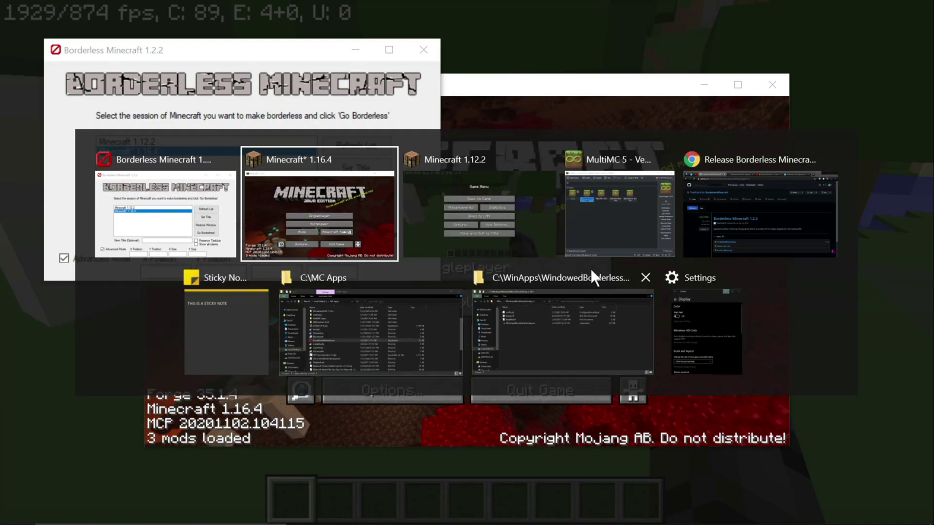
click(705, 234)
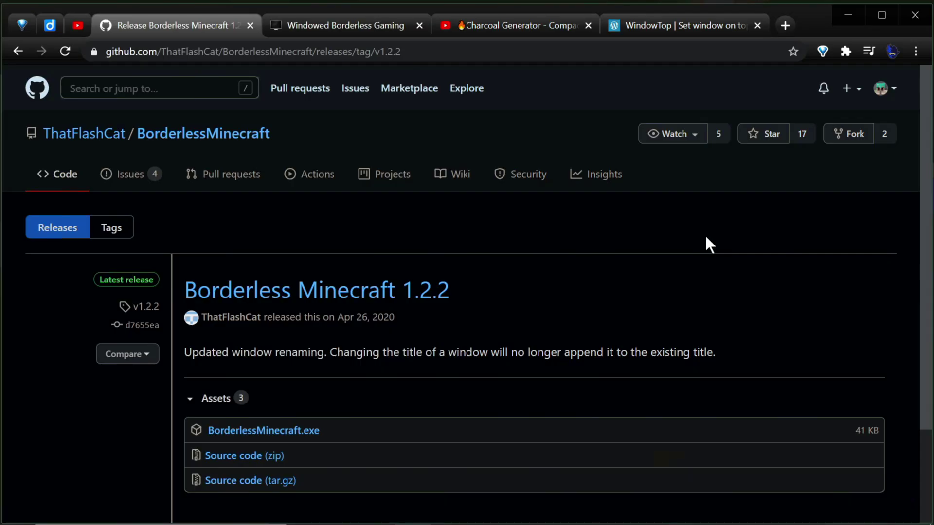
click(342, 19)
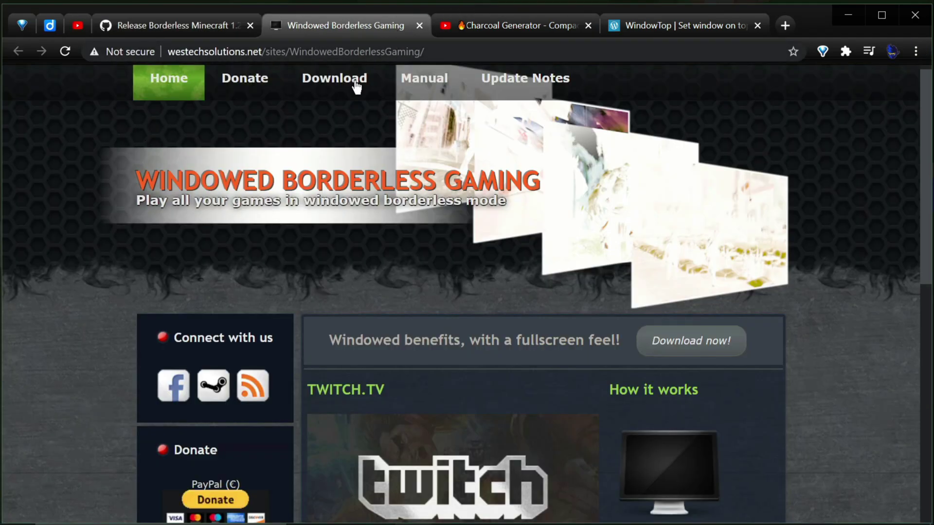
scroll(71, 433, down, 7)
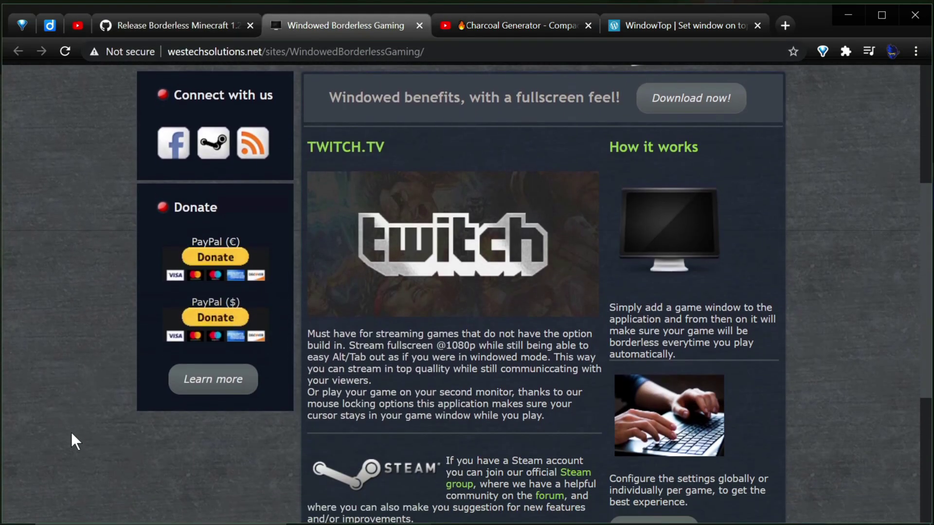
scroll(71, 432, up, 7)
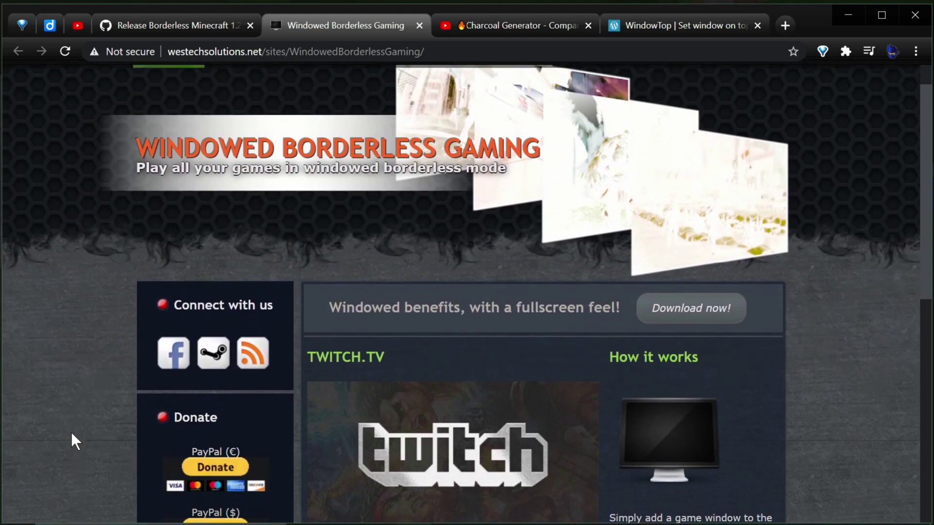
Bring Minecraft 1.16.4 and the Borderless Minecraft tool over the web page, and make the 1.16.4 session borderless
key(alt+Tab)
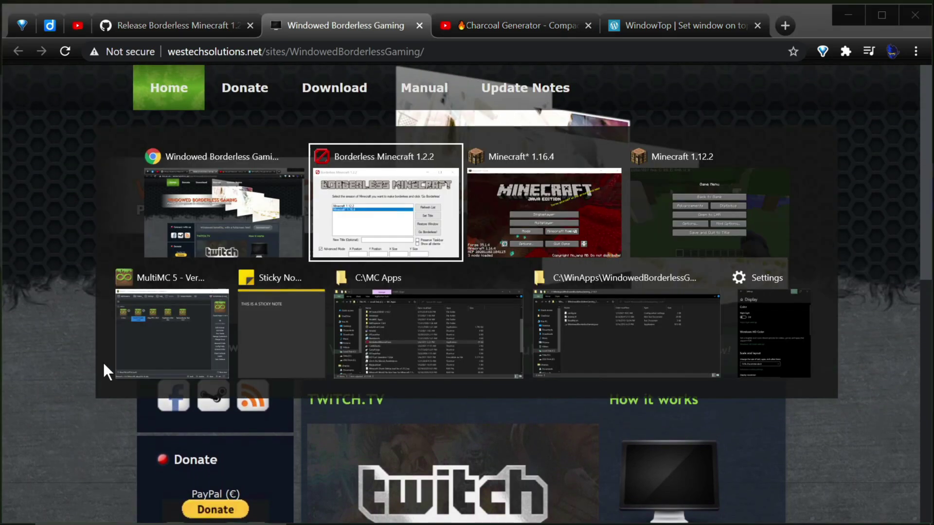
click(498, 243)
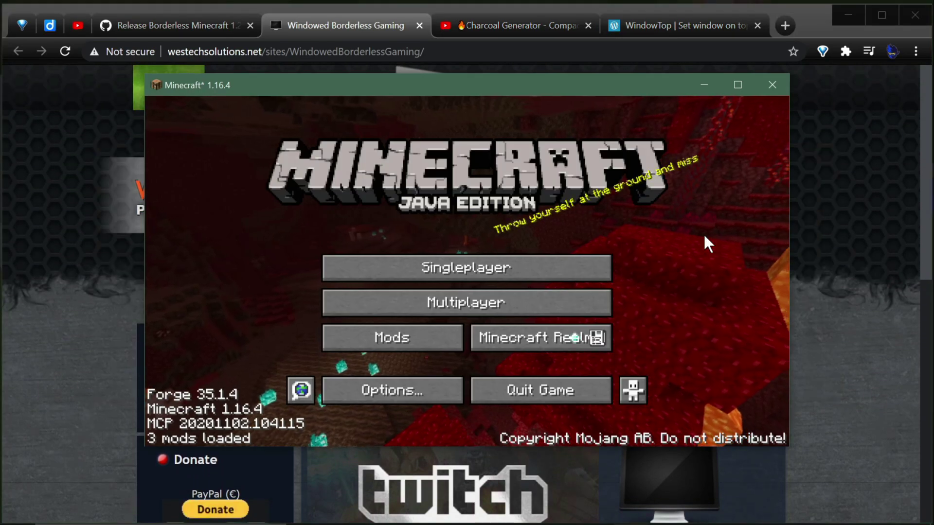
key(alt+Tab)
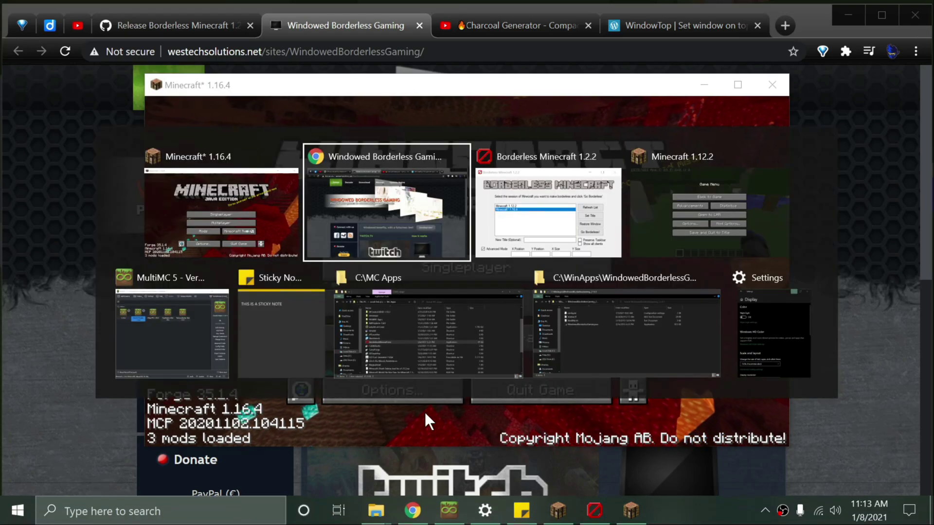
click(536, 243)
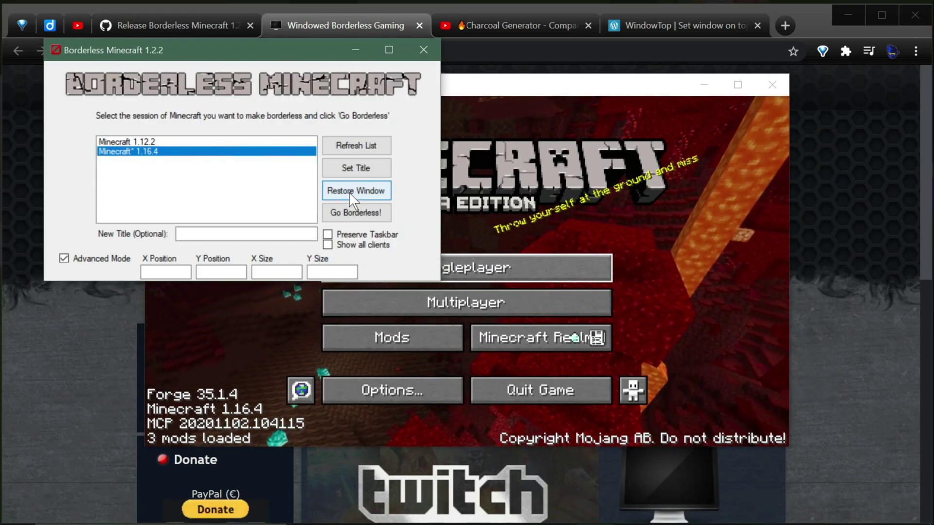
click(342, 215)
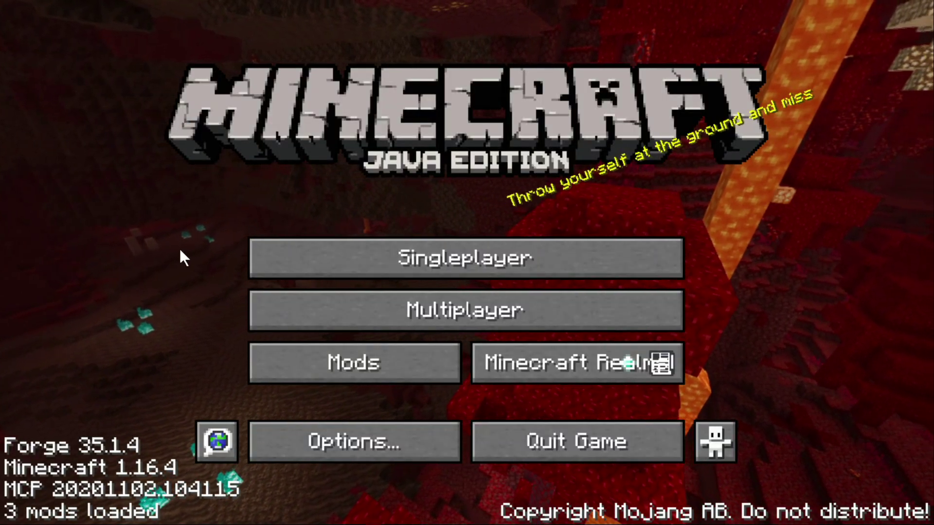
Search for Calculator in the launcher and open it over the borderless Minecraft 1.16.4 window
key(alt+space)
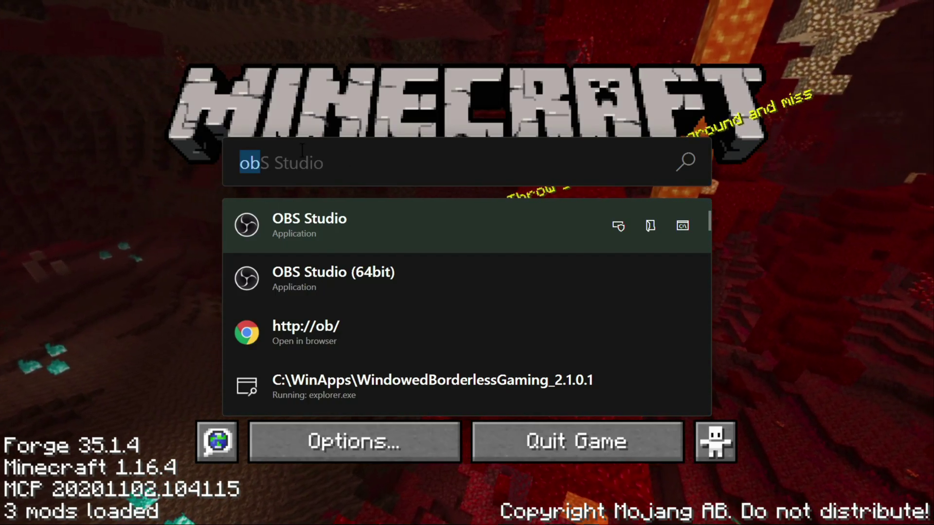
text(calca)
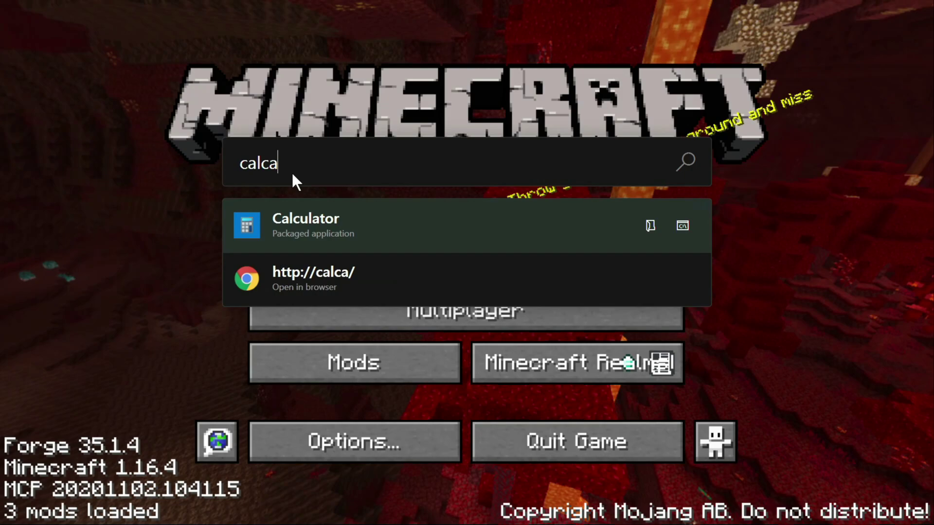
click(298, 210)
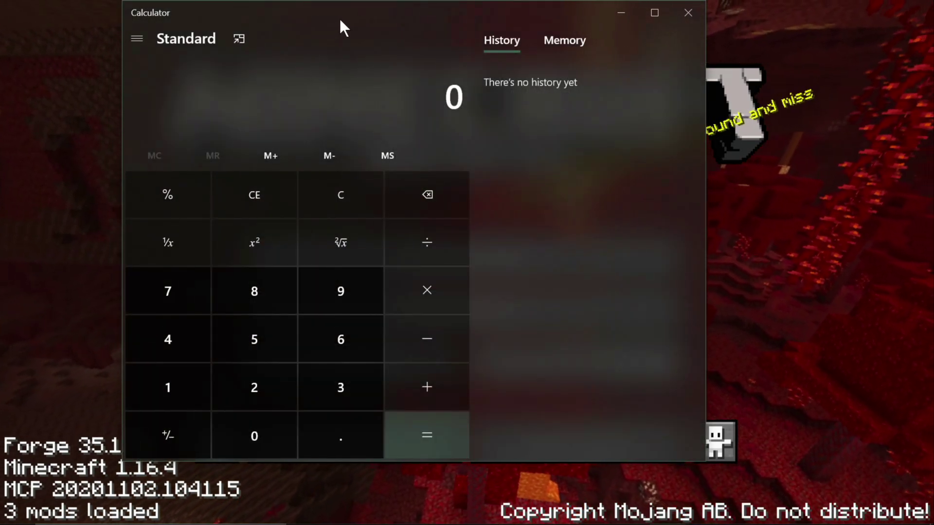
Apply WindowTop's Set Top option to the Calculator window, and close Calculator
click(404, 5)
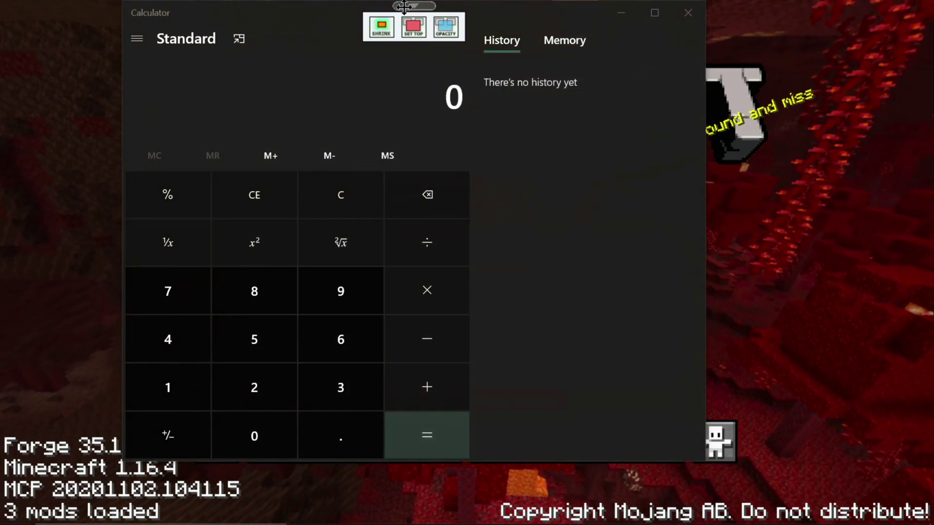
click(407, 29)
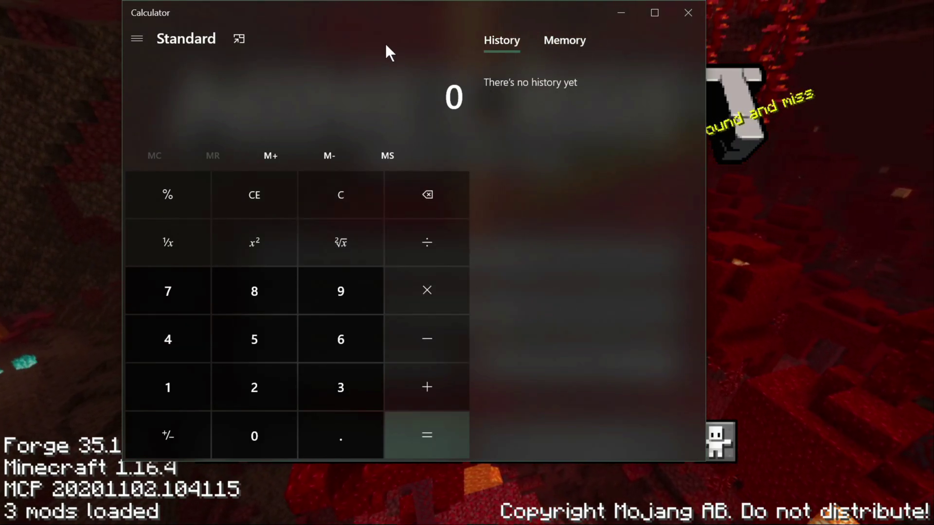
mouse_move(366, 8)
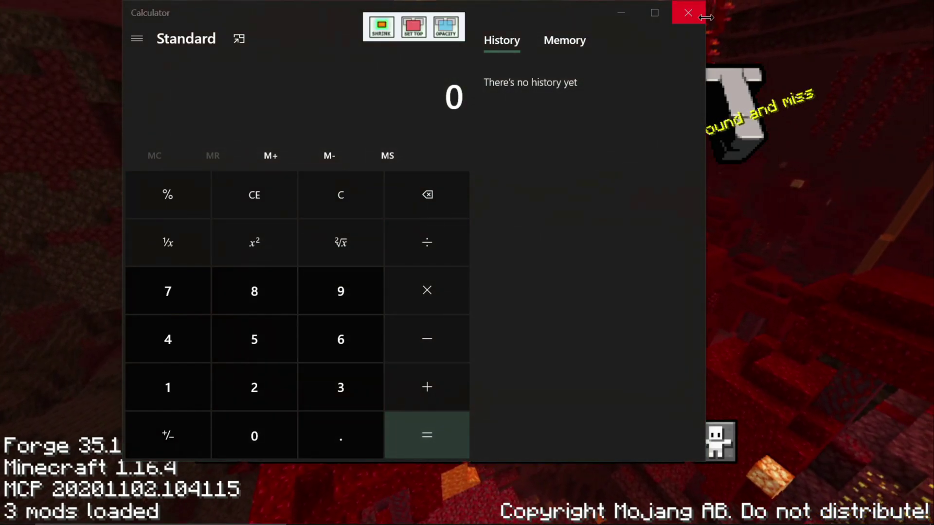
click(687, 15)
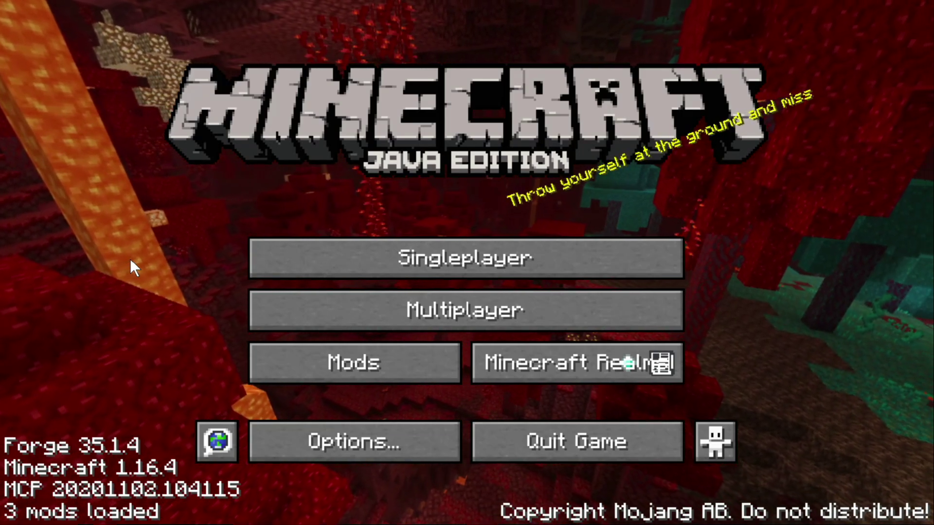
Switch to Chrome, look at the Borderless Minecraft 1.2.2 release page on GitHub, and minimize the browser
key(alt+Tab)
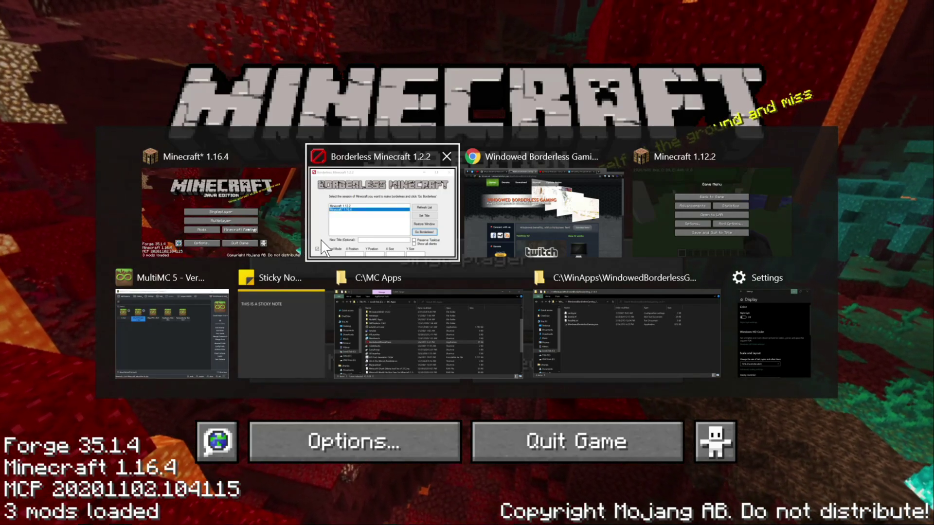
click(472, 229)
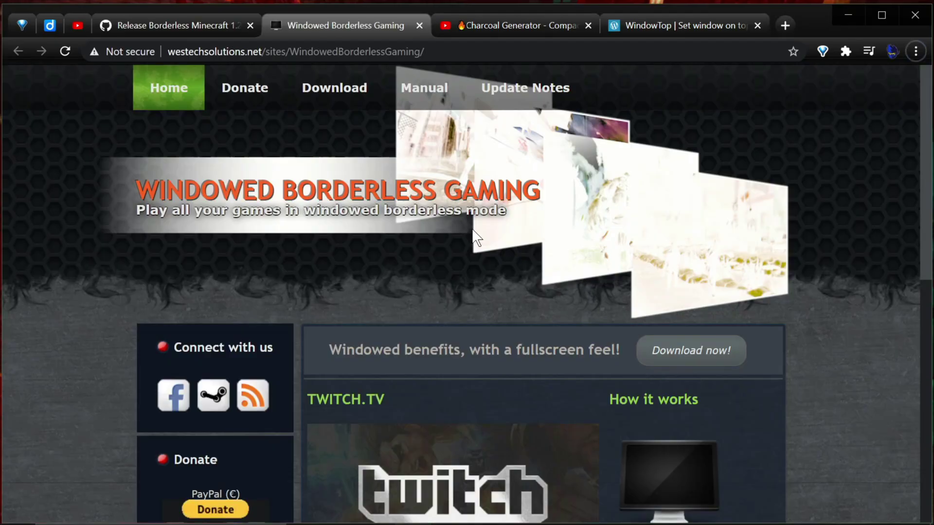
click(163, 25)
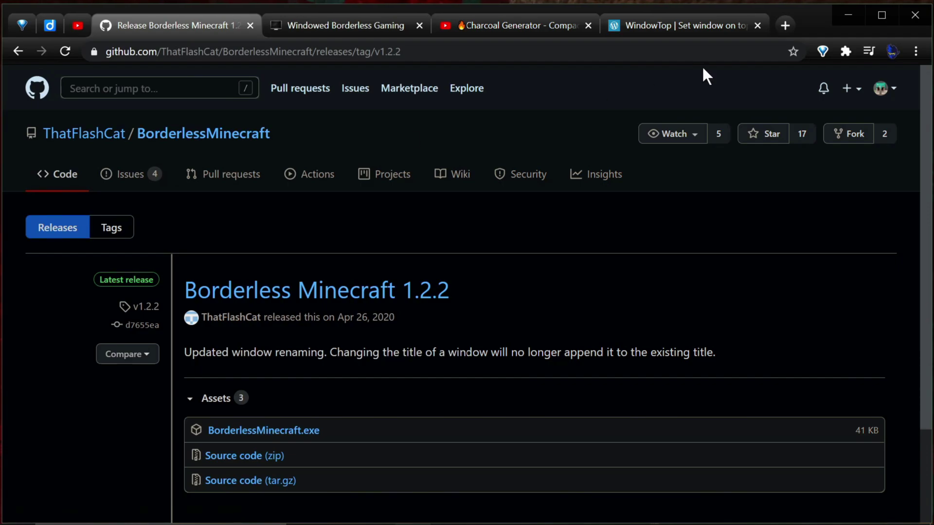
click(835, 11)
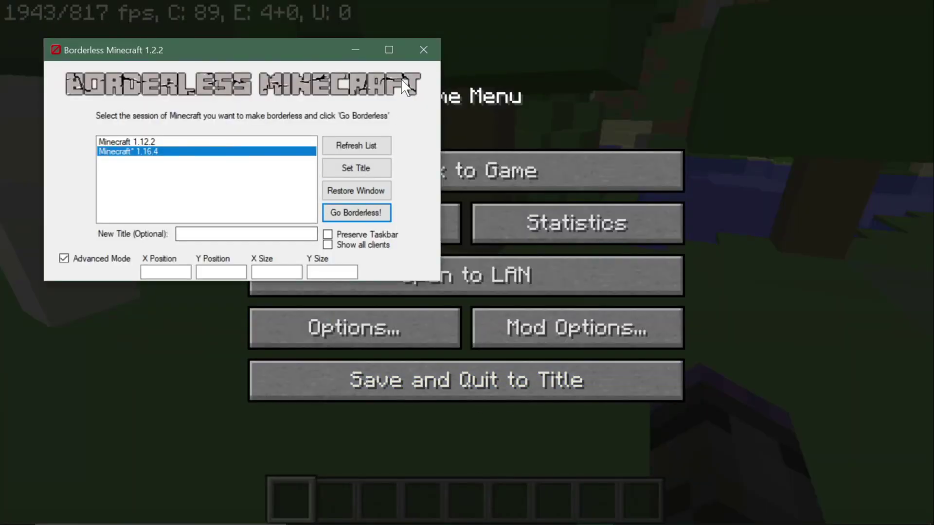
Close the Borderless Minecraft tool, and quit Minecraft 1.12.2 after saving the open world
click(436, 44)
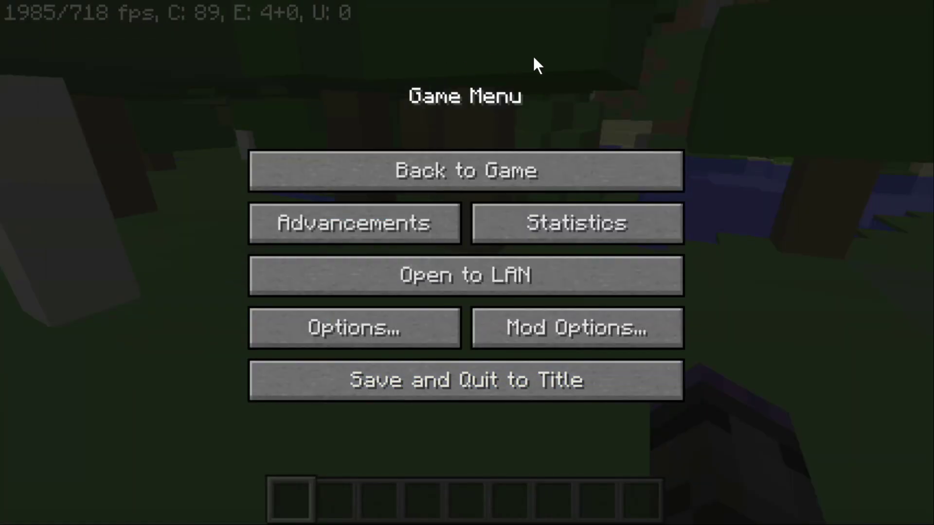
click(423, 380)
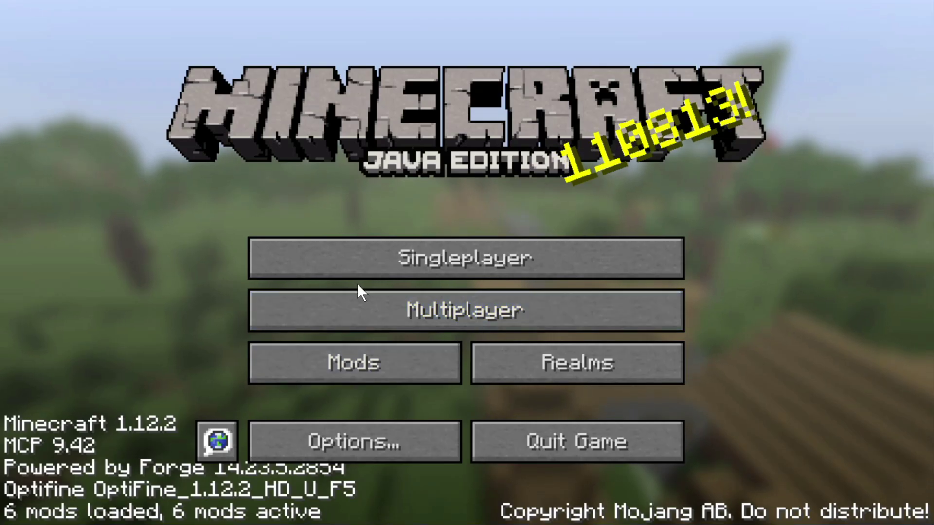
click(536, 446)
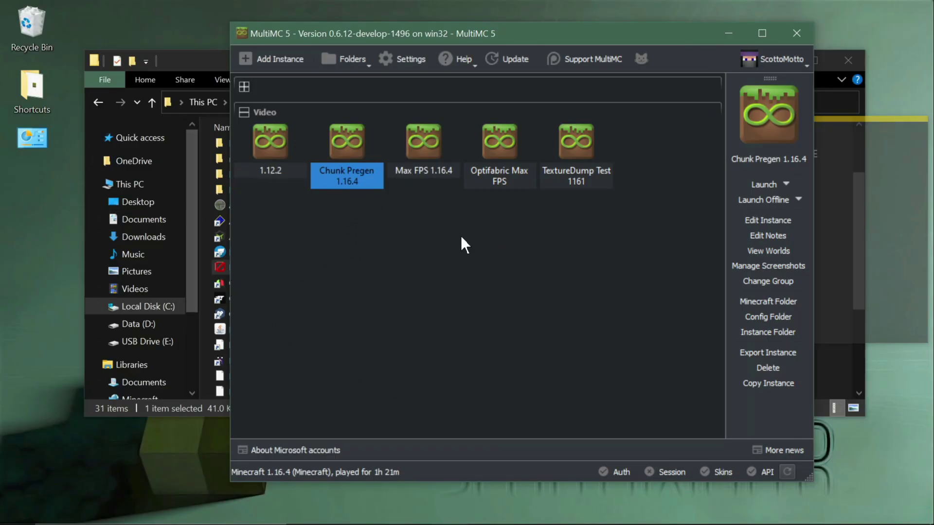
Check the taskbar and the hidden notification icons for programs that are still running
mouse_move(425, 523)
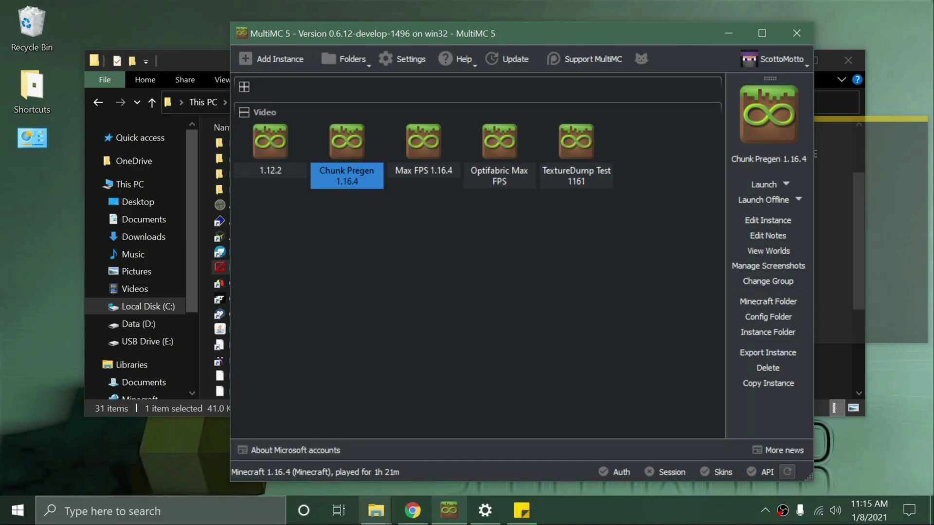
mouse_move(449, 511)
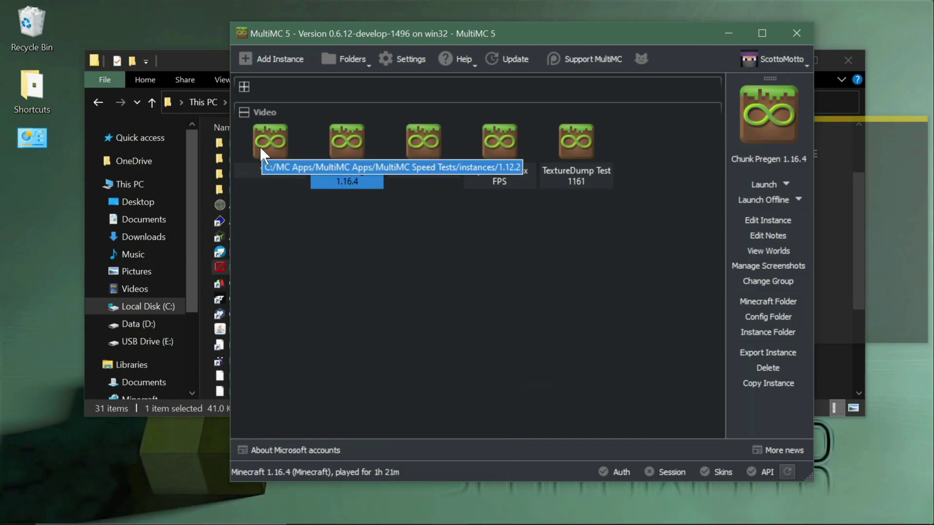
mouse_move(474, 522)
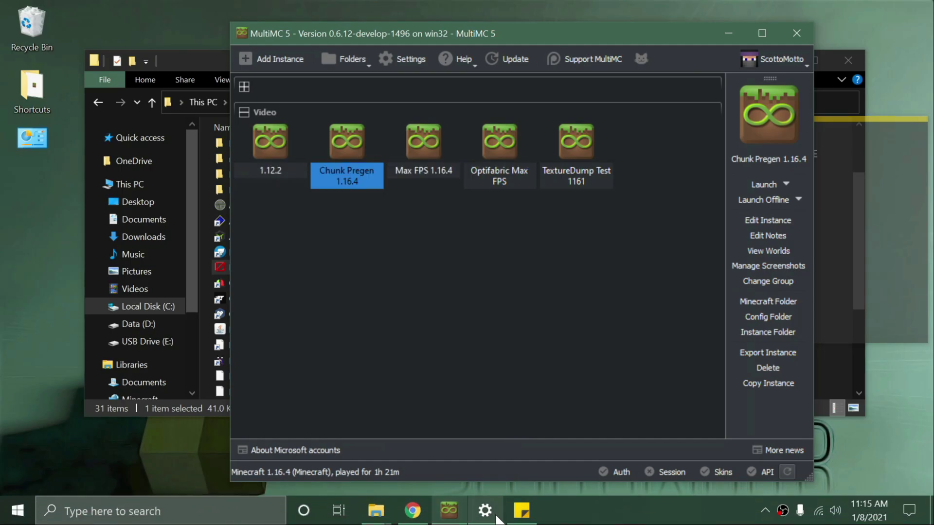
click(769, 503)
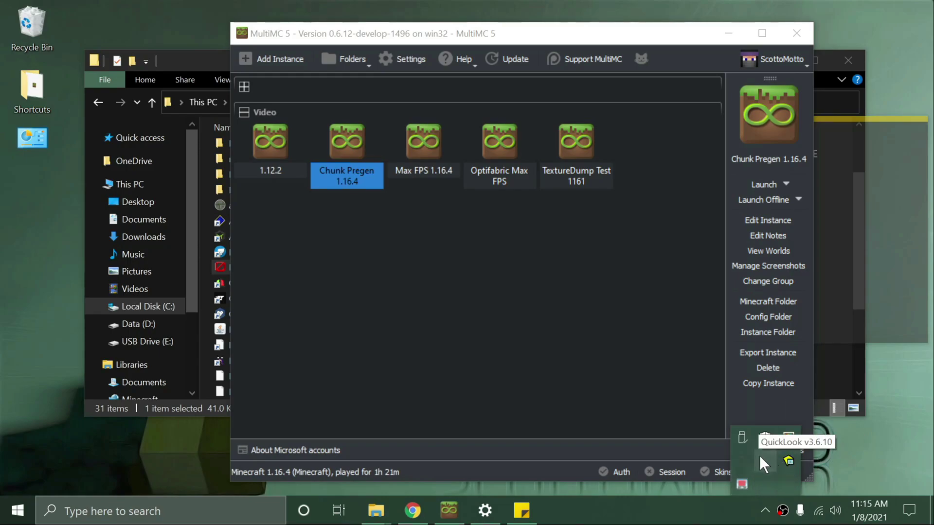
click(438, 335)
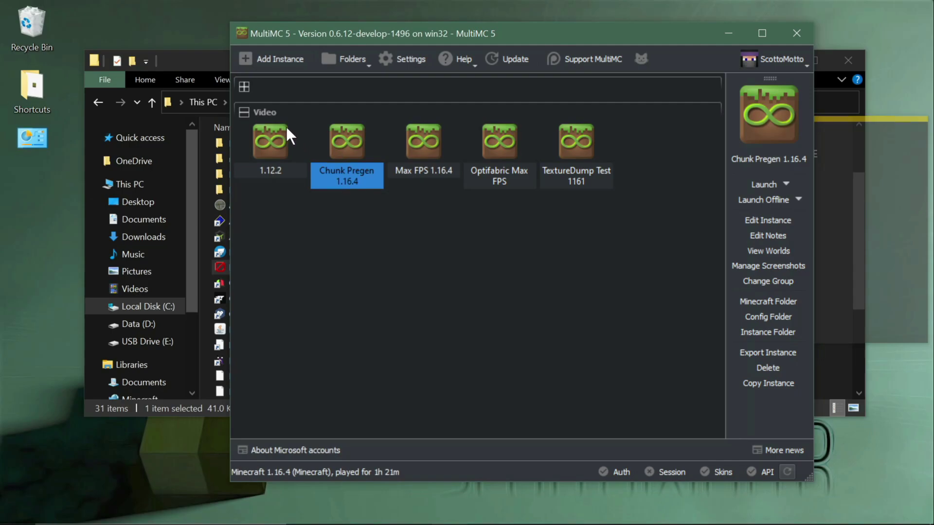
Launch the 1.12.2 instance from MultiMC and reposition its game window toward the upper part of the desktop
double_click(263, 133)
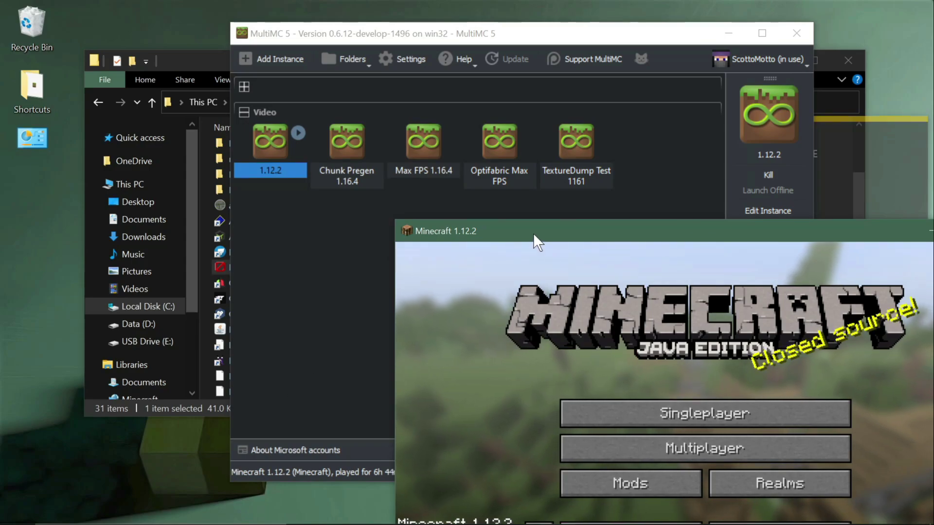
drag(533, 233, 254, 108)
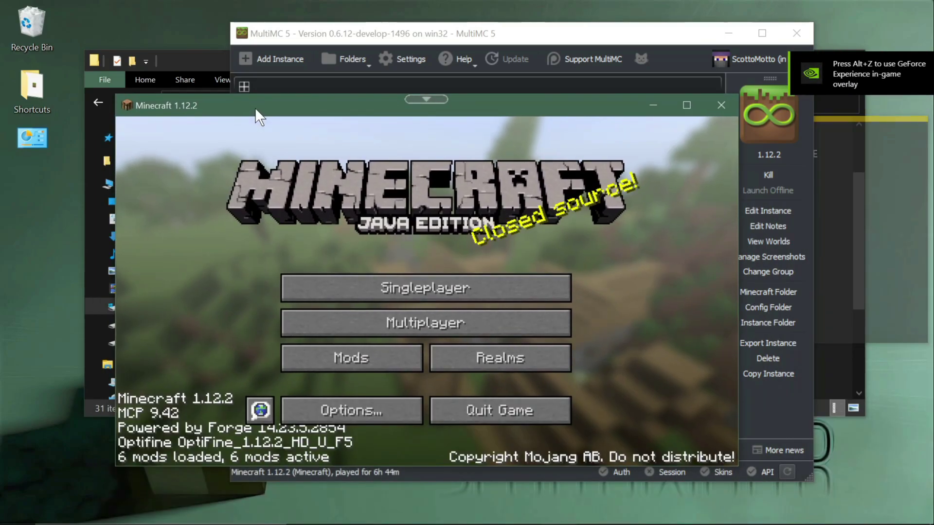
key(XF86AudioRaiseVolume)
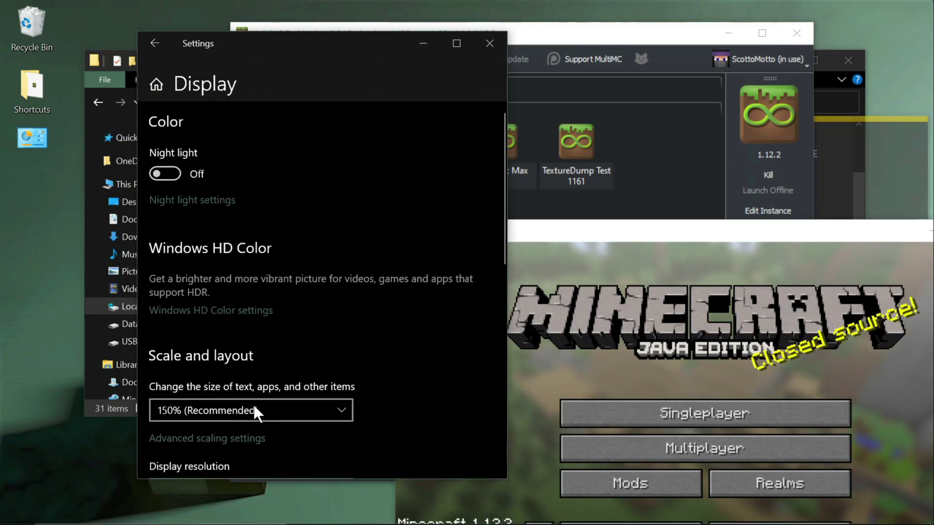
click(620, 227)
drag(608, 229, 340, 49)
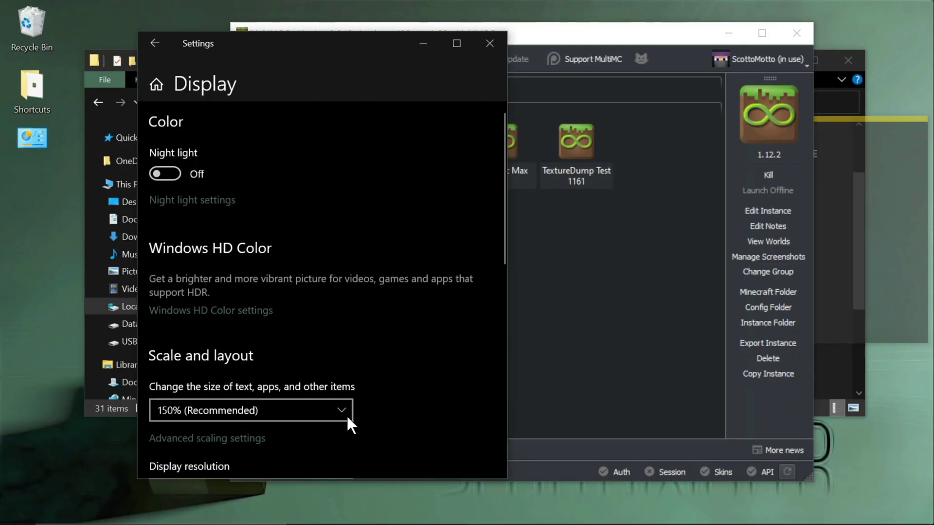
Minimize the display settings window and kill the running 1.12.2 instance from MultiMC
click(423, 42)
mouse_move(482, 523)
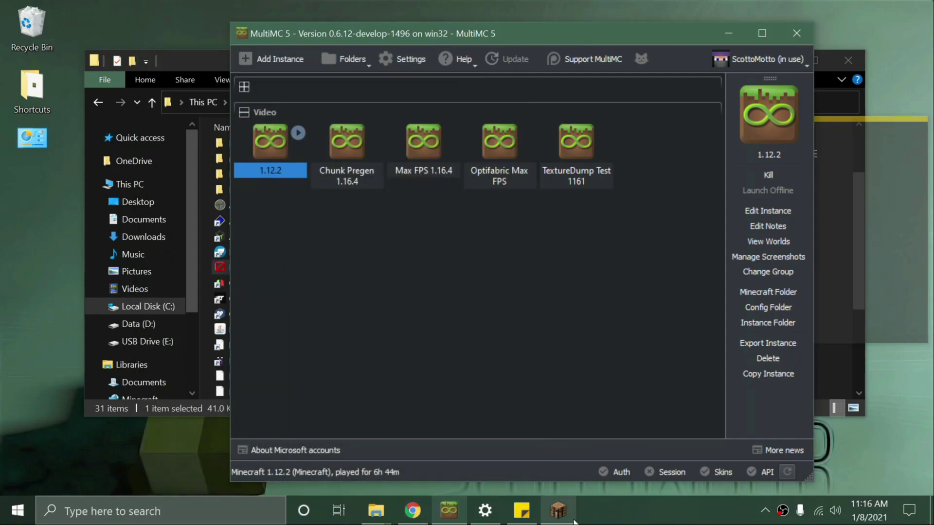
mouse_move(573, 521)
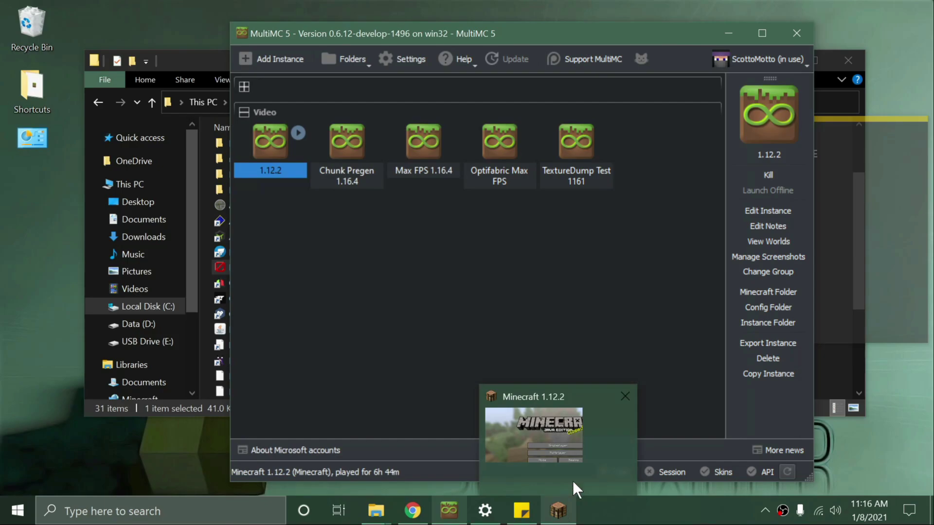
mouse_move(583, 462)
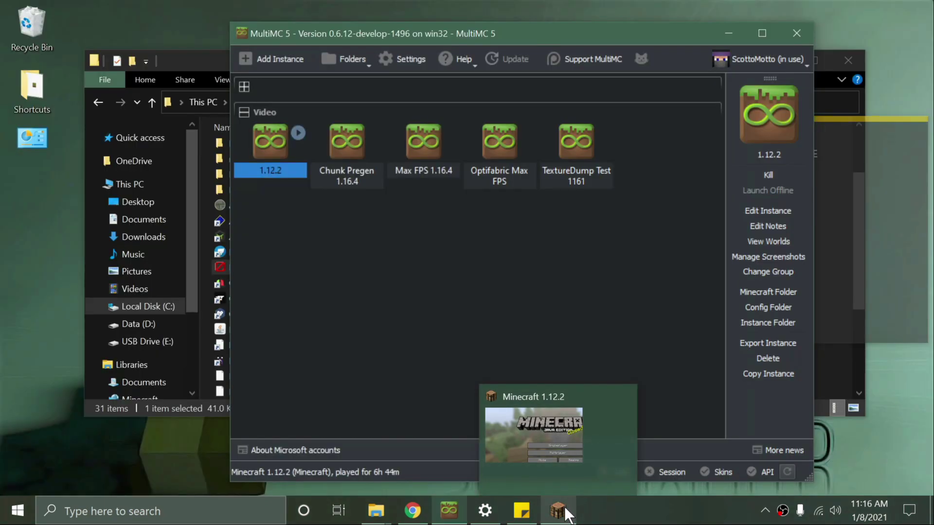
right_click(269, 151)
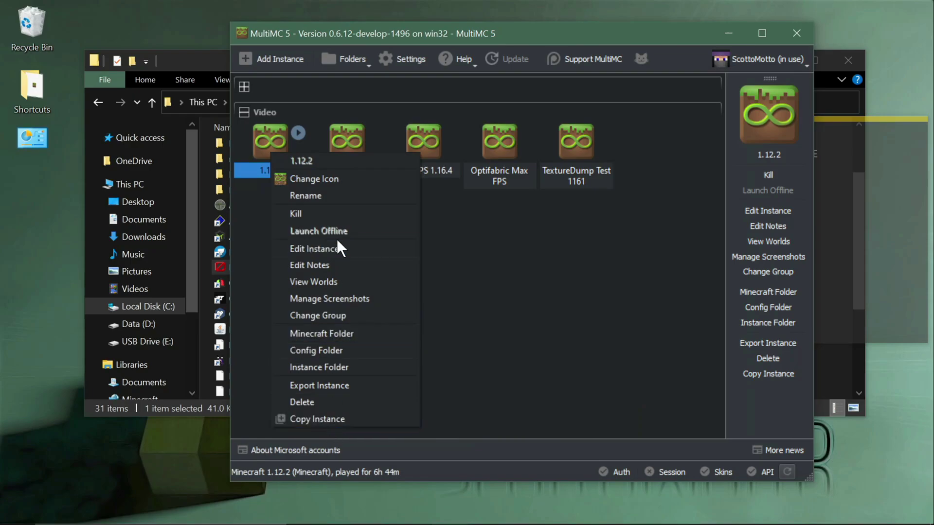
click(337, 215)
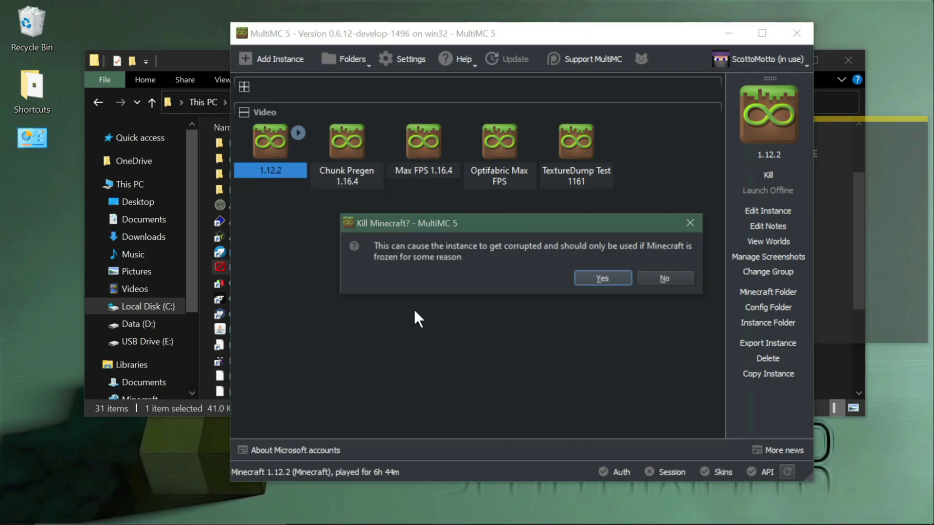
click(586, 278)
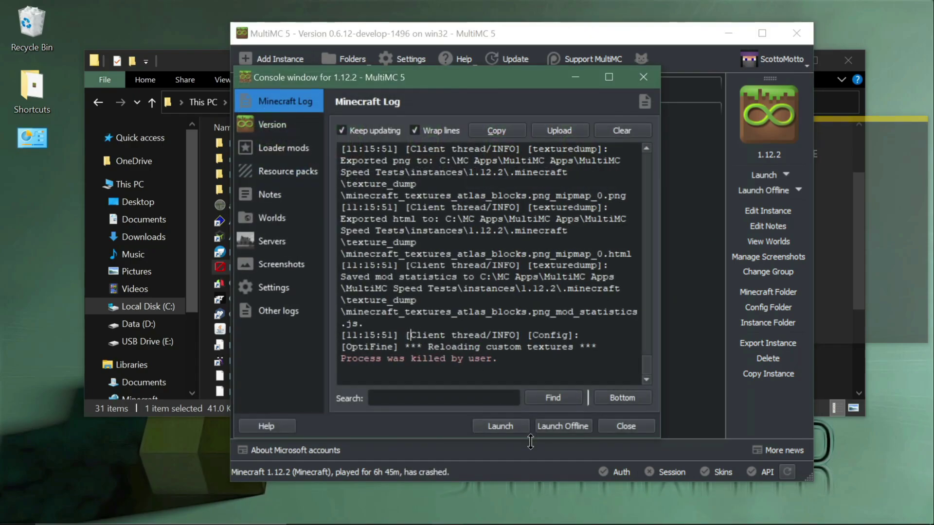
Switch back to Chrome with the Borderless Minecraft 1.2.2 release page on GitHub
key(alt+Tab)
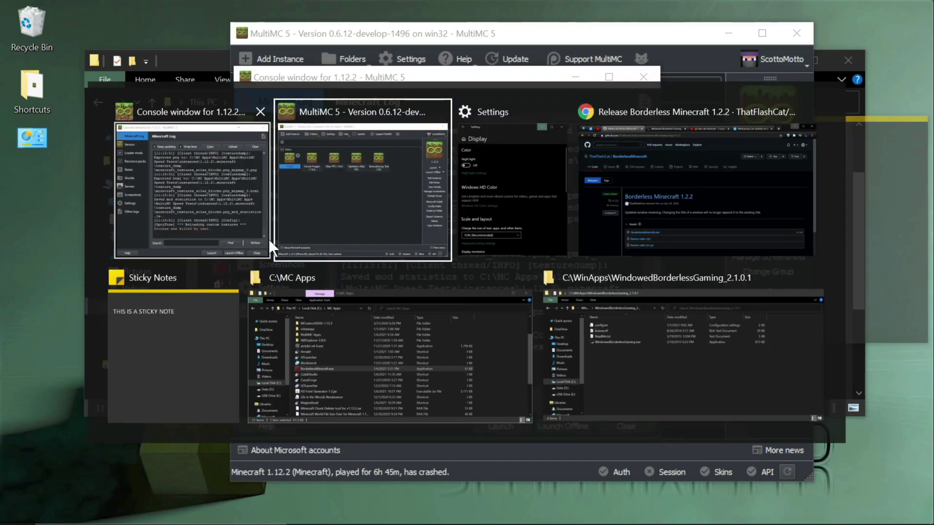
click(659, 222)
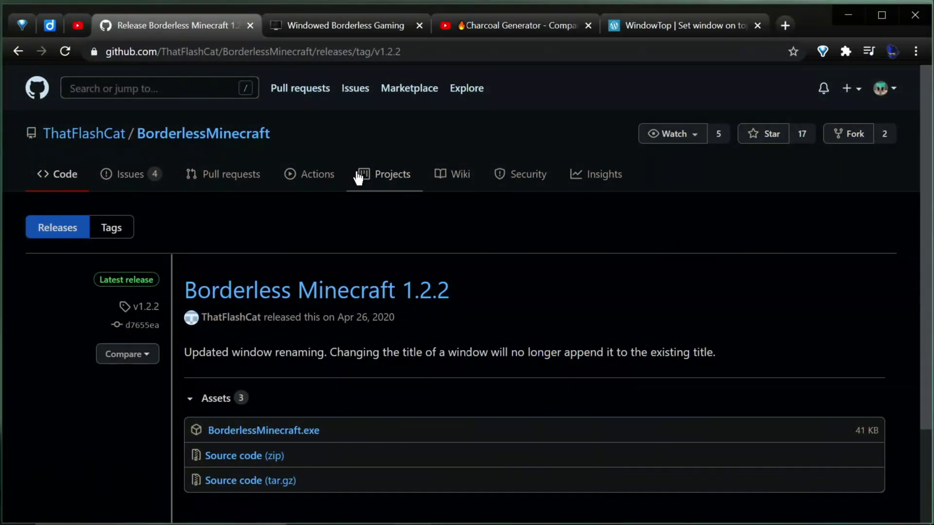